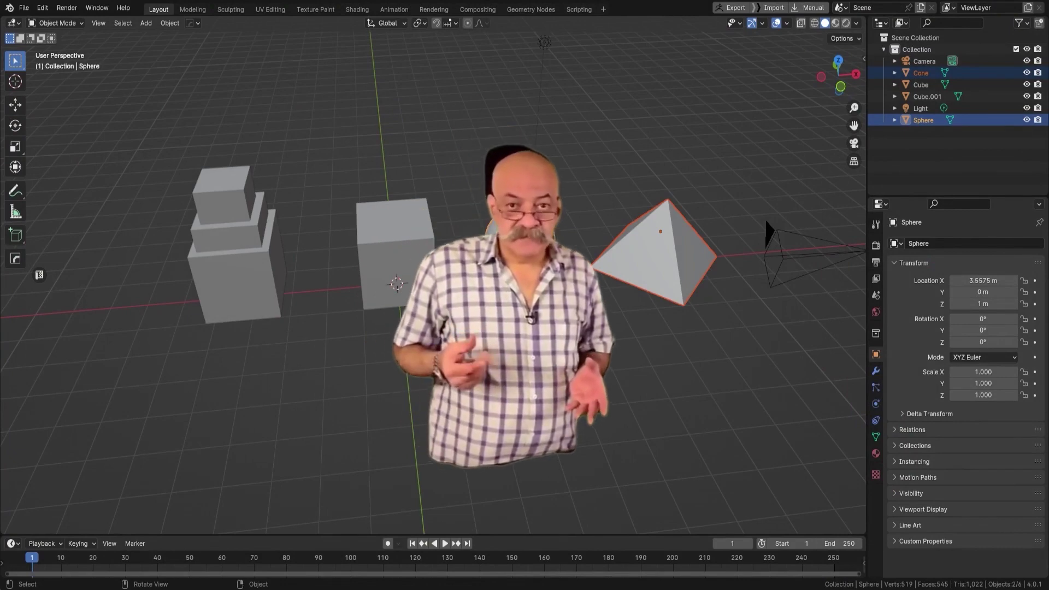
Deselect all objects and look over the formats under File > Import.
key("alt+a")
left_click(24, 8)
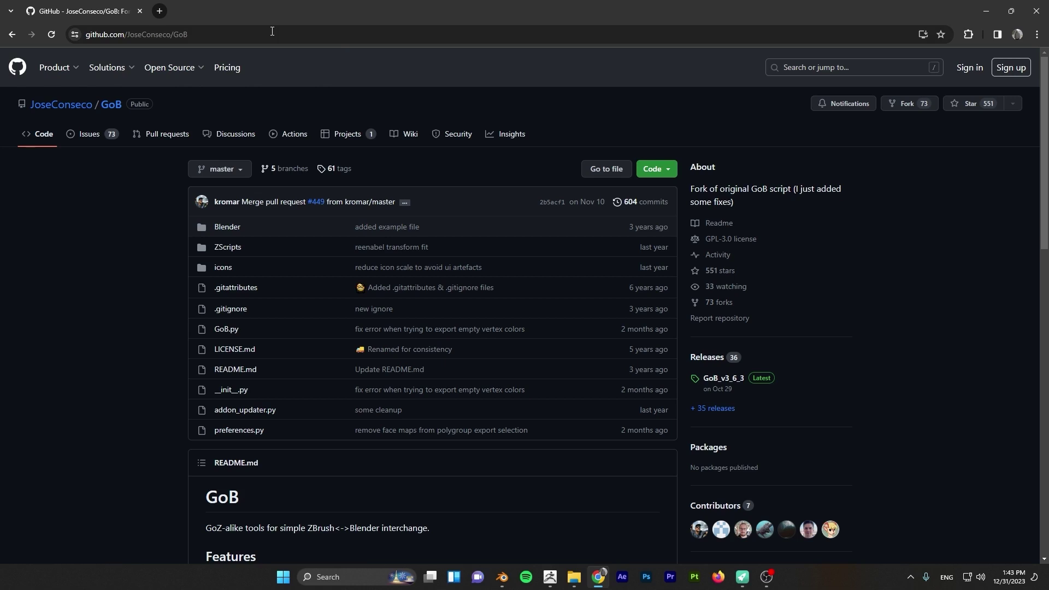
Download the GoB repository from GitHub's Code menu as GoB-master.zip.
left_click(667, 169)
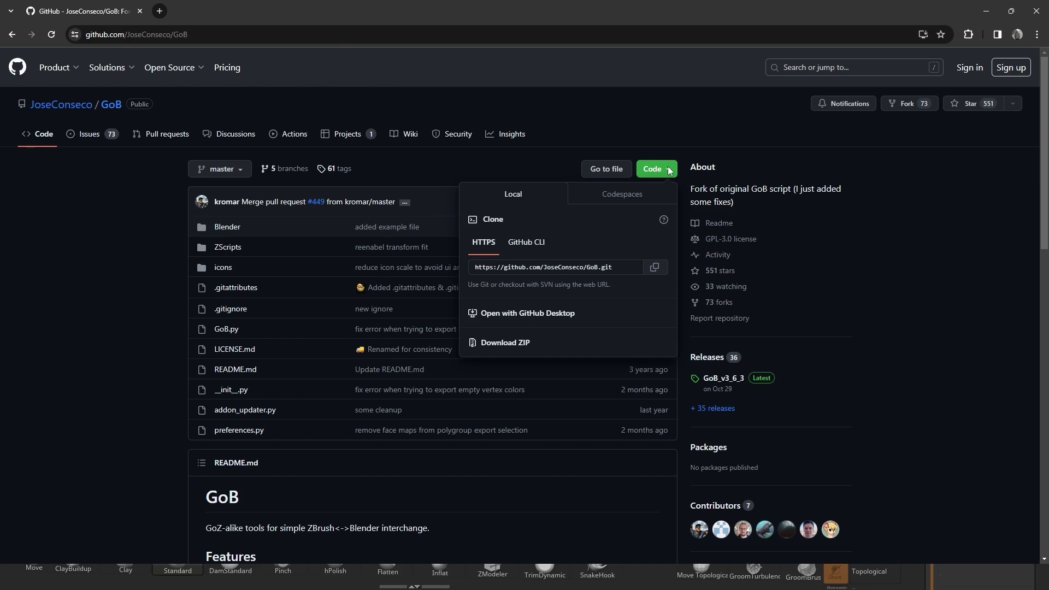
left_click(657, 167)
left_click(671, 169)
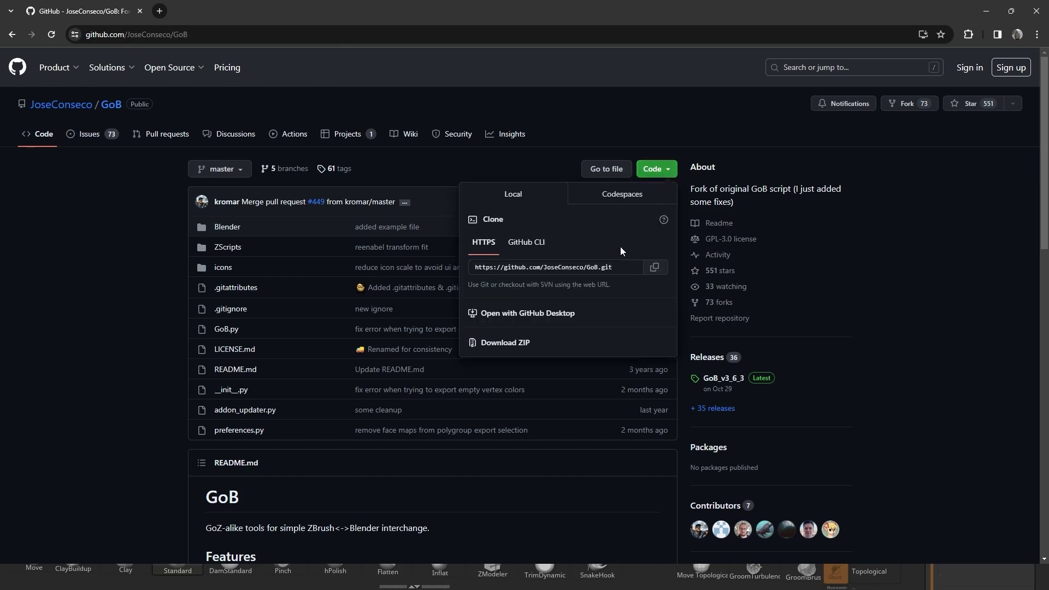
left_click(538, 344)
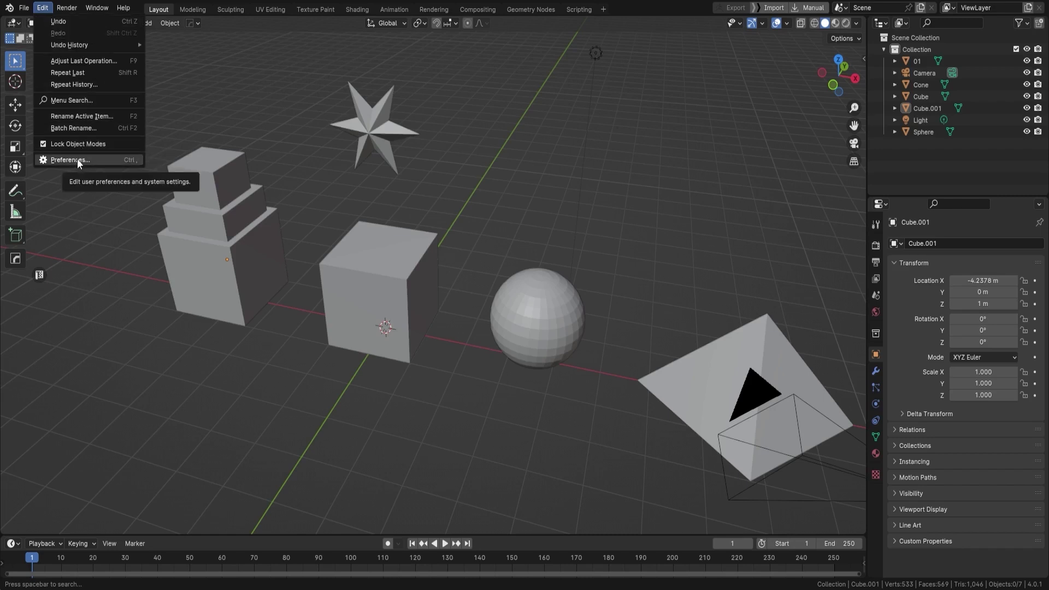
Open Blender's Preferences, then orbit the scene slightly.
left_click(77, 159)
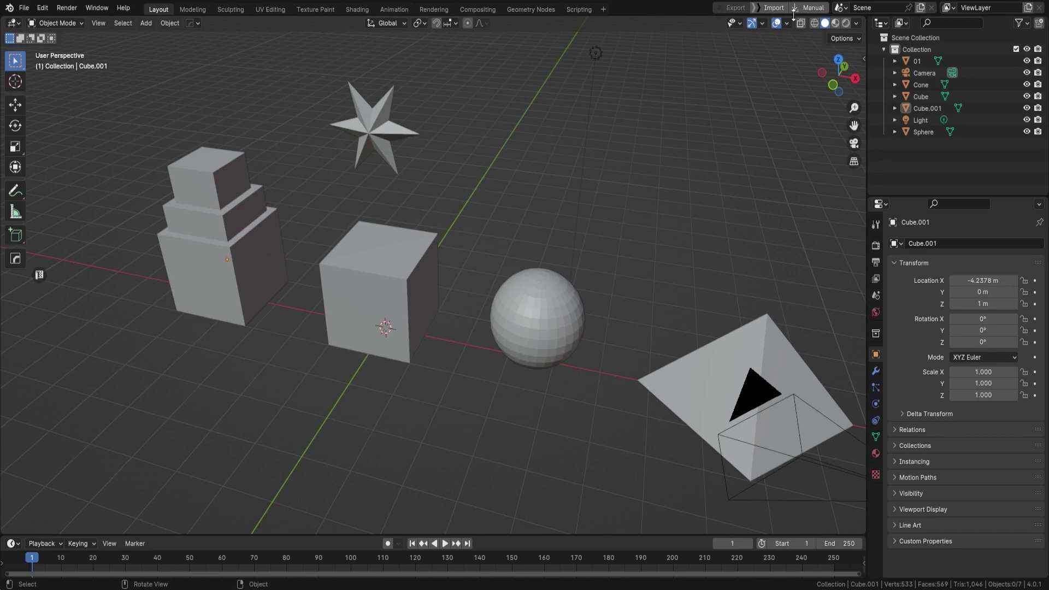
left_click_drag(839, 76, 822, 68)
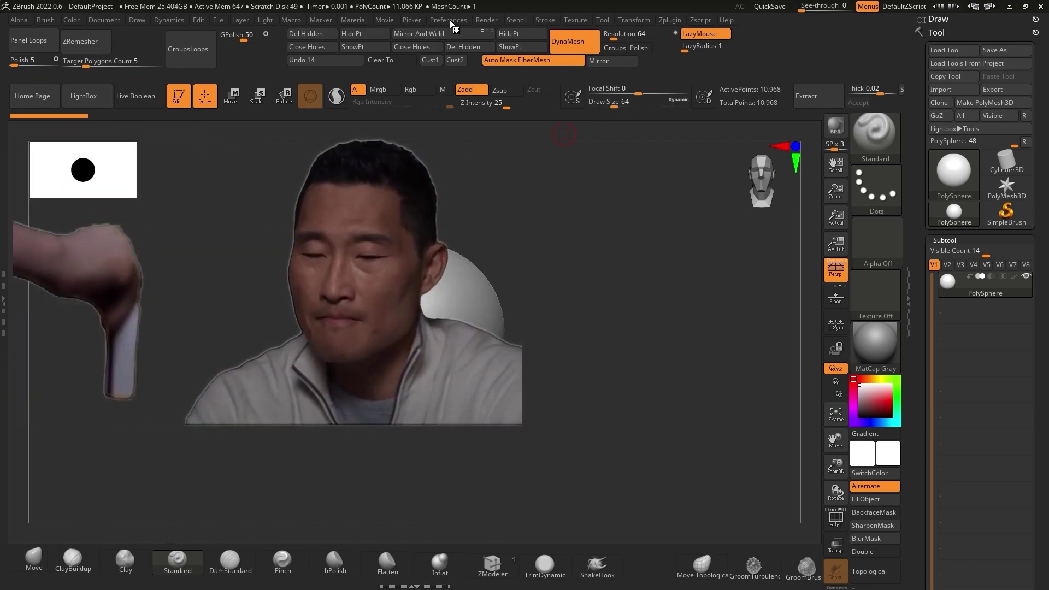
In ZBrush's GoZ preferences, choose 'path to Blender'.
left_click(450, 20)
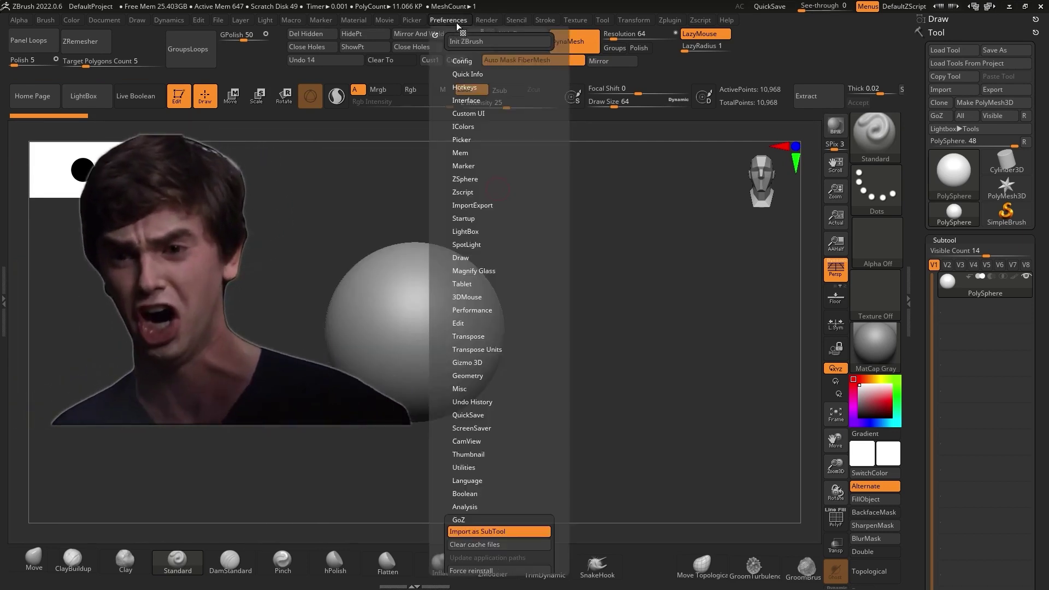
left_click_drag(567, 252, 566, 164)
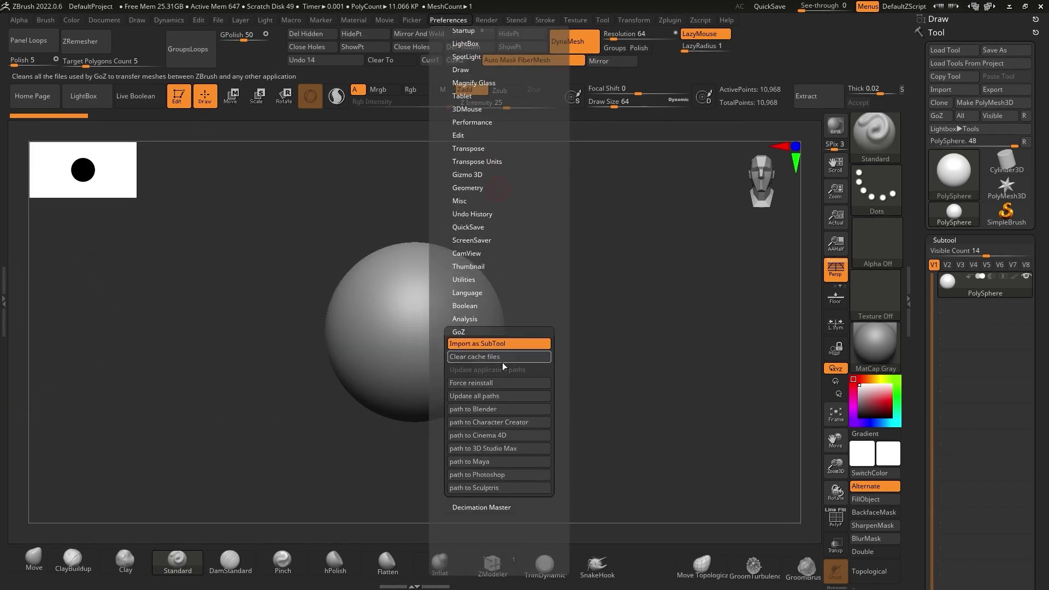
left_click(461, 21)
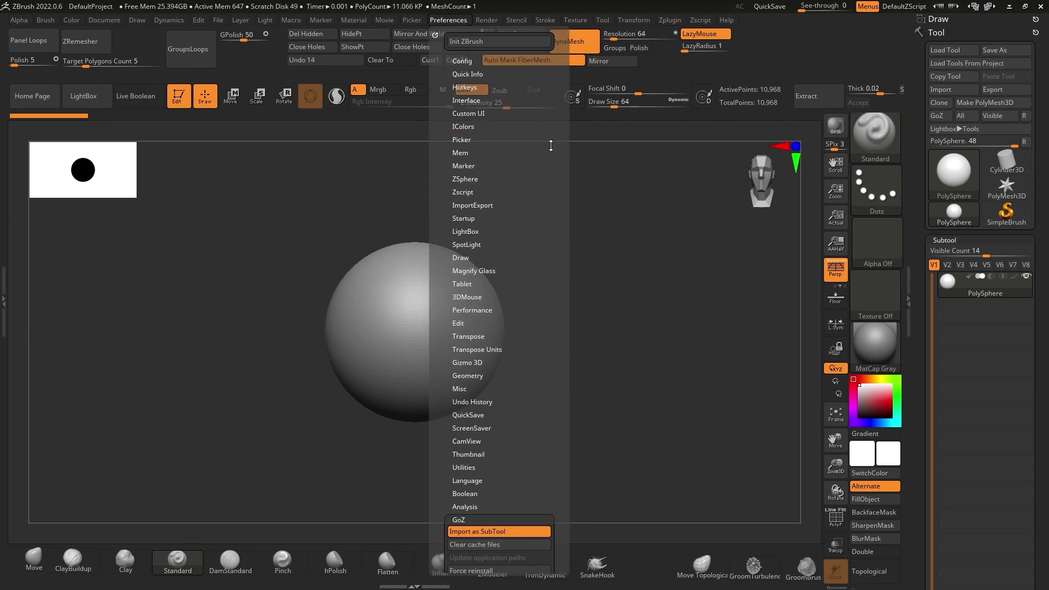
left_click_drag(562, 178, 564, 76)
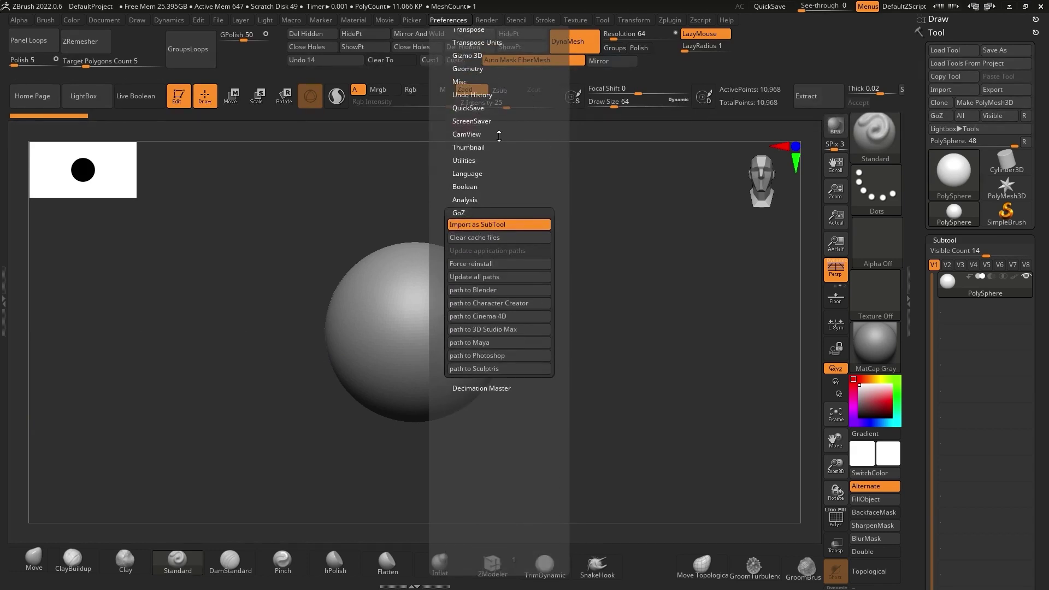
left_click(474, 290)
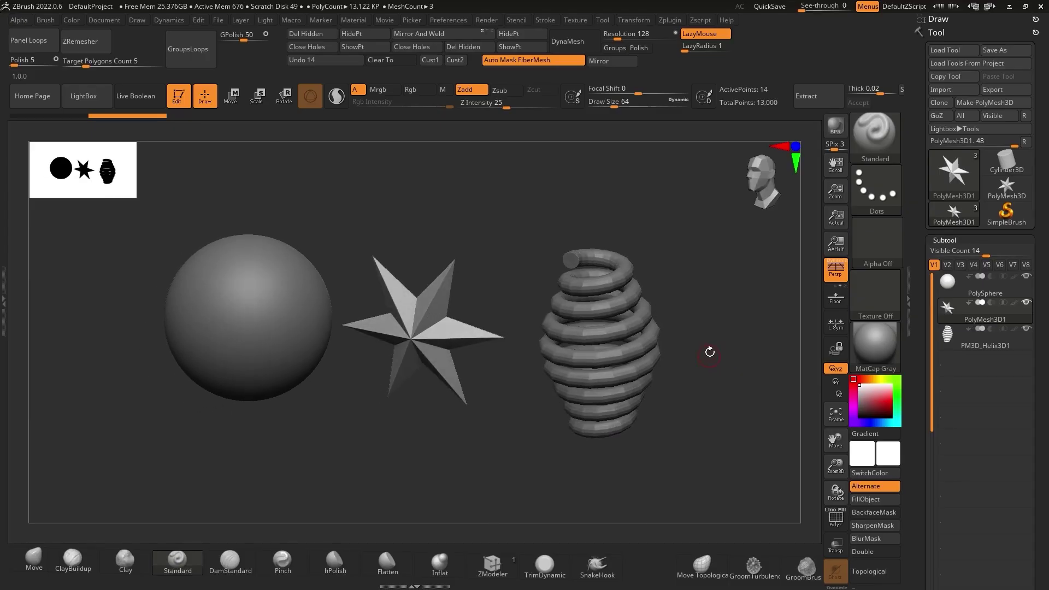
left_click_drag(713, 343, 711, 345)
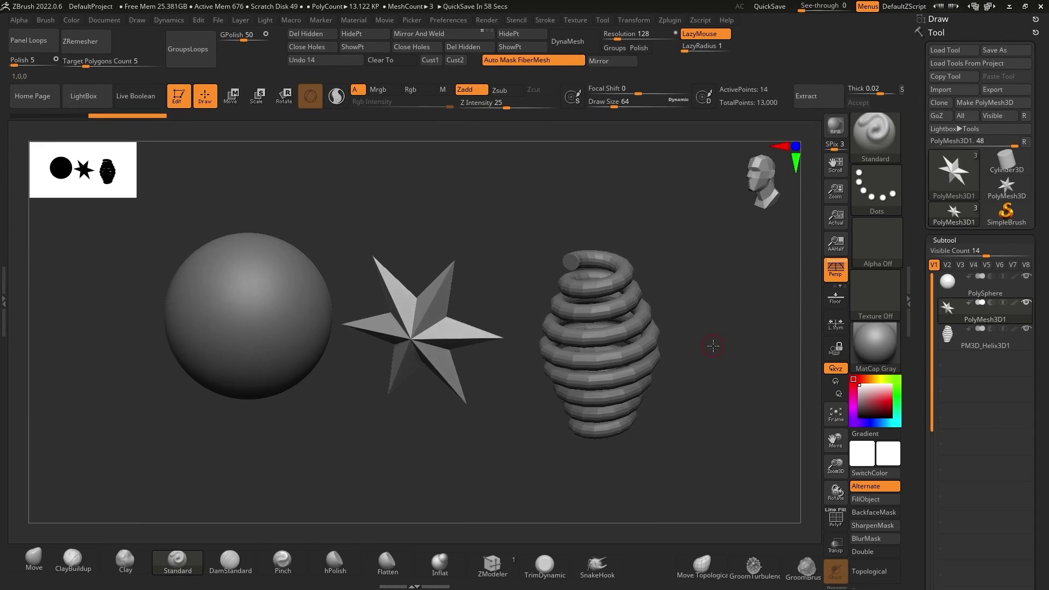
left_click_drag(714, 346, 681, 295)
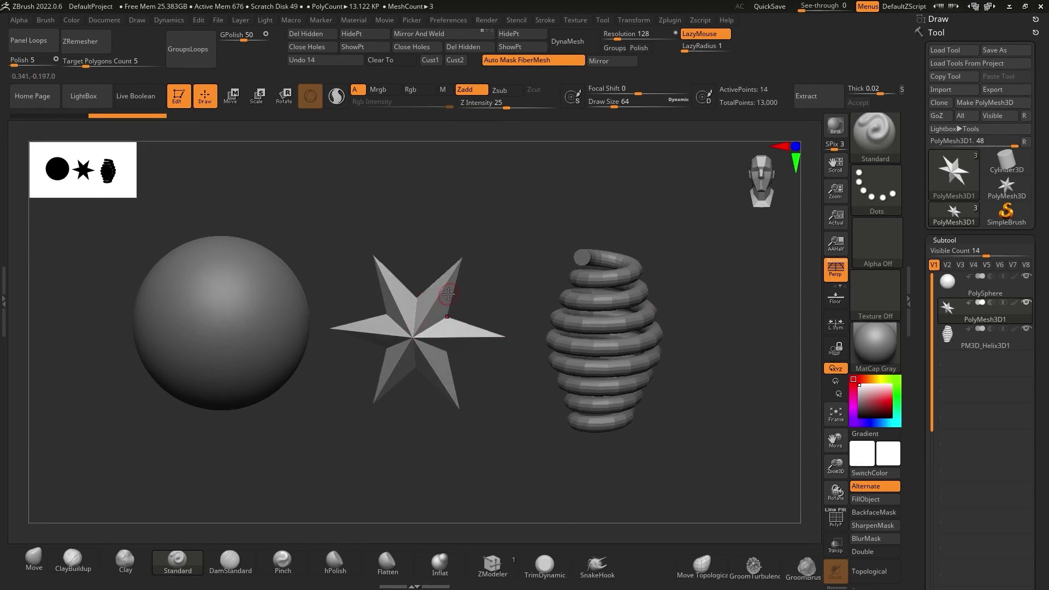
left_click(935, 140)
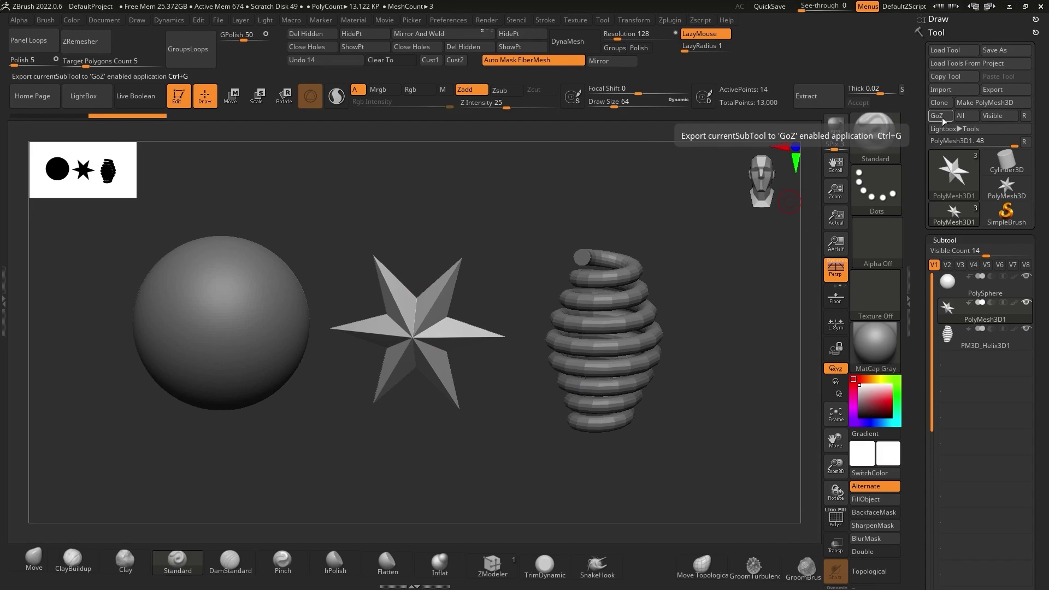
Send the star subtool to Blender and isolate it in local view.
left_click(937, 116)
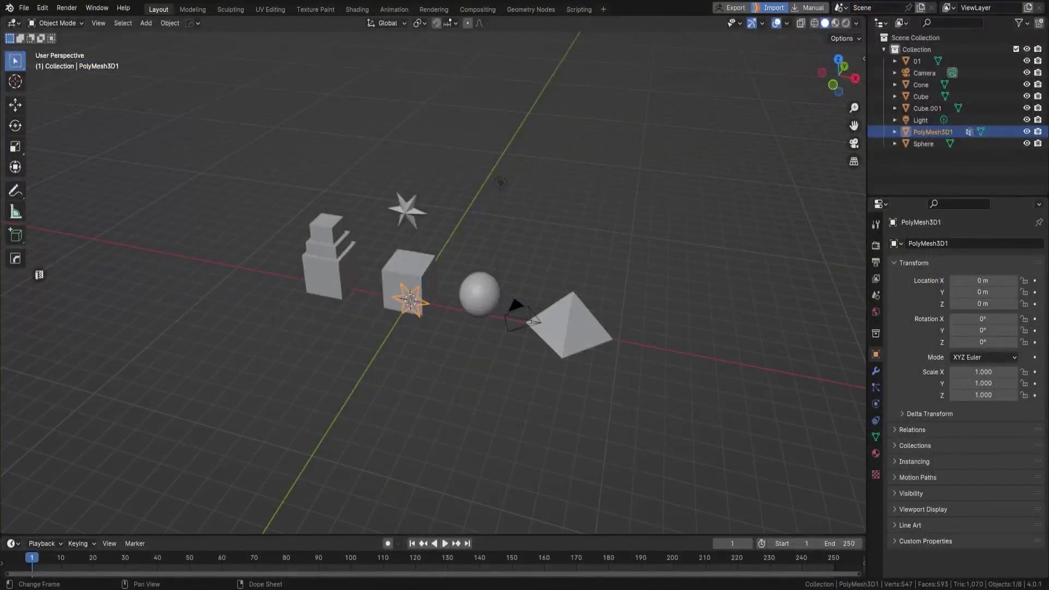
scroll(417, 319, "up", 1)
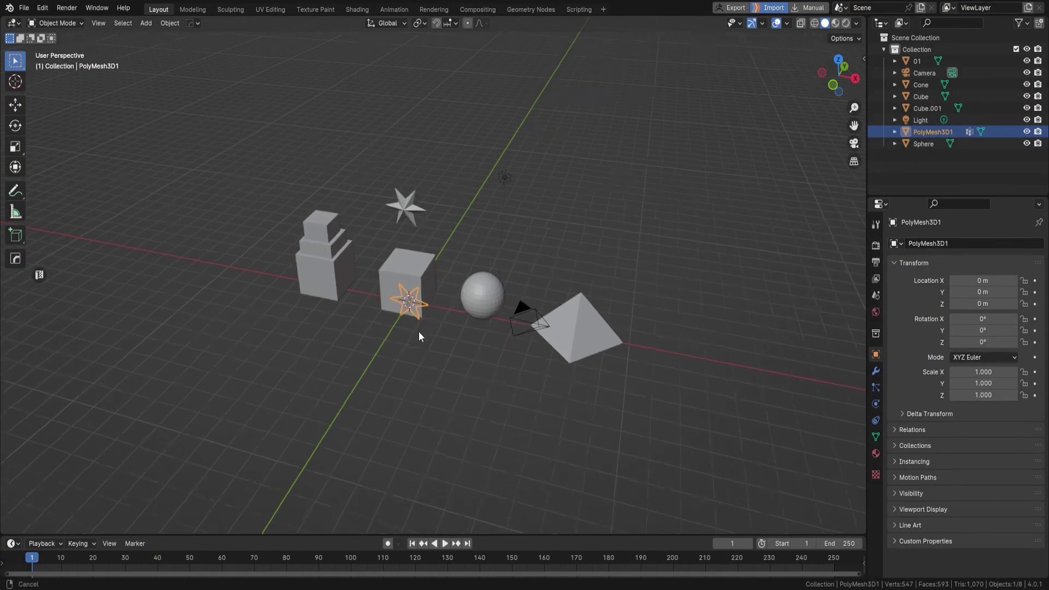
scroll(415, 295, "up", 1)
scroll(415, 279, "up", 1)
scroll(442, 311, "up", 1)
middle_click_drag(464, 313, 457, 282)
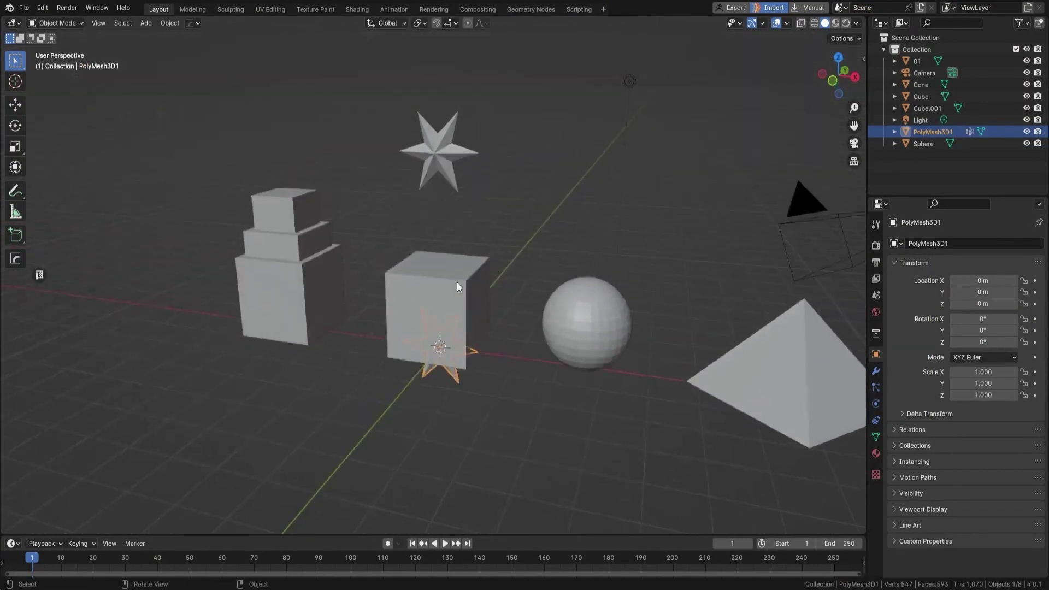
key("KP_Divide")
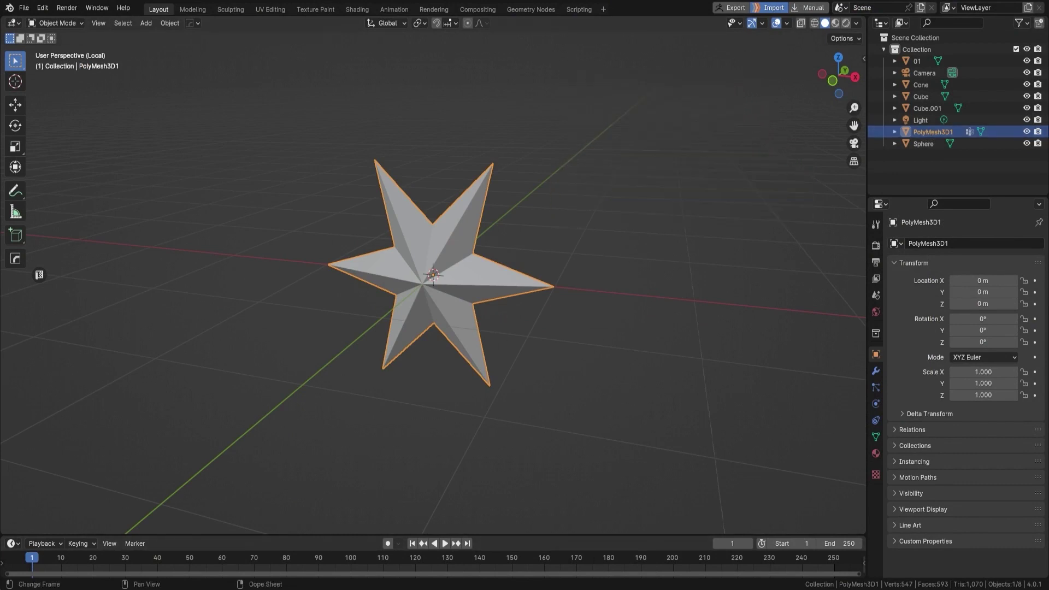
mouse_move(547, 306)
middle_mouse_down()
mouse_move(470, 301)
mouse_move(468, 281)
middle_mouse_up()
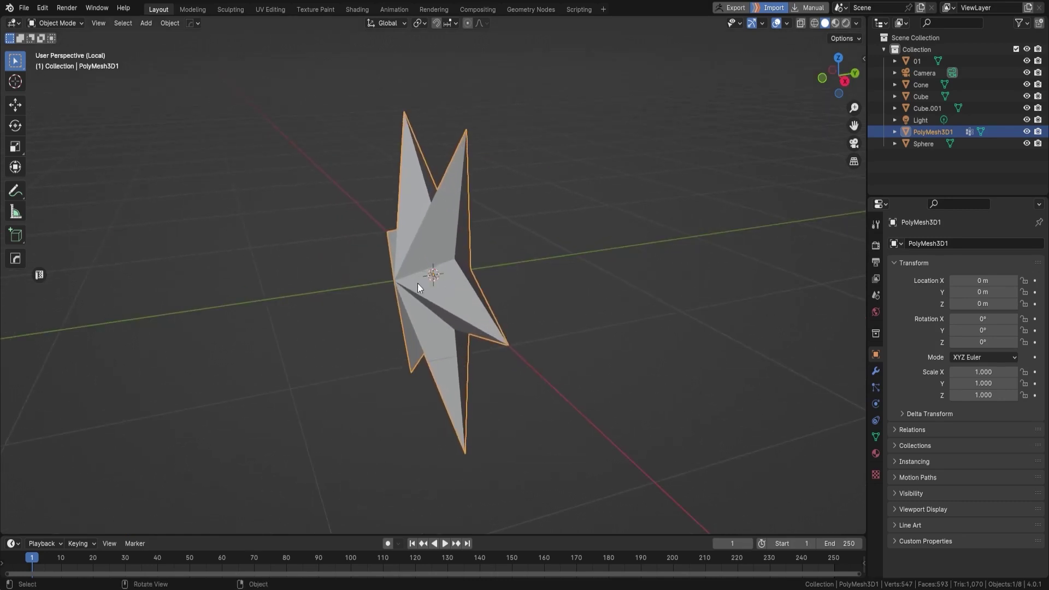
Enter Edit Mode on the star in face select and pick one face.
key("ctrl+Tab")
left_click(500, 285)
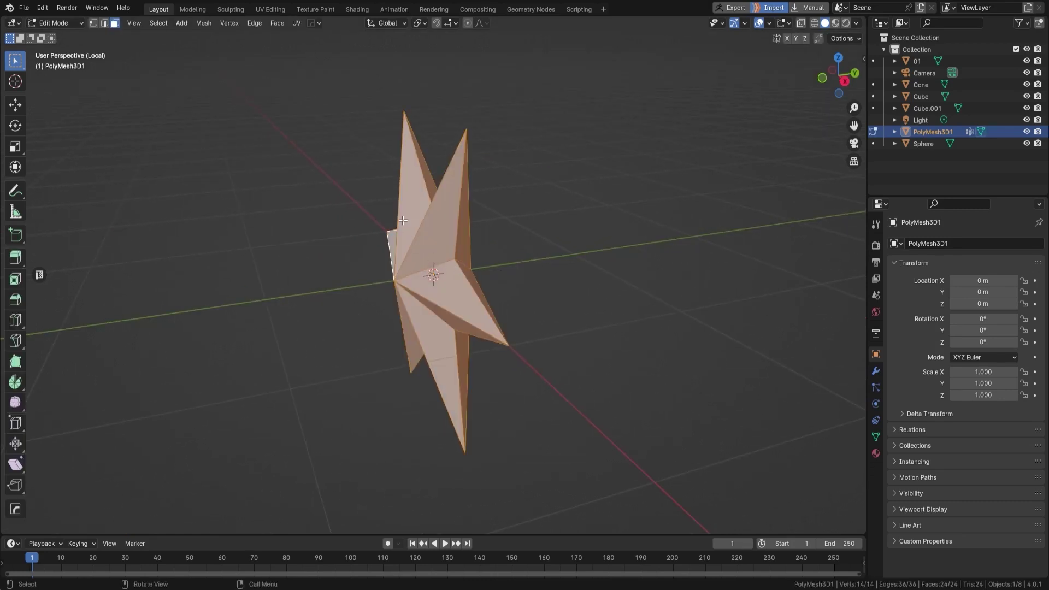
key("3")
scroll(425, 226, "up", 2)
left_click(425, 226)
middle_click_drag(425, 226, 448, 257)
scroll(518, 303, "up", 3)
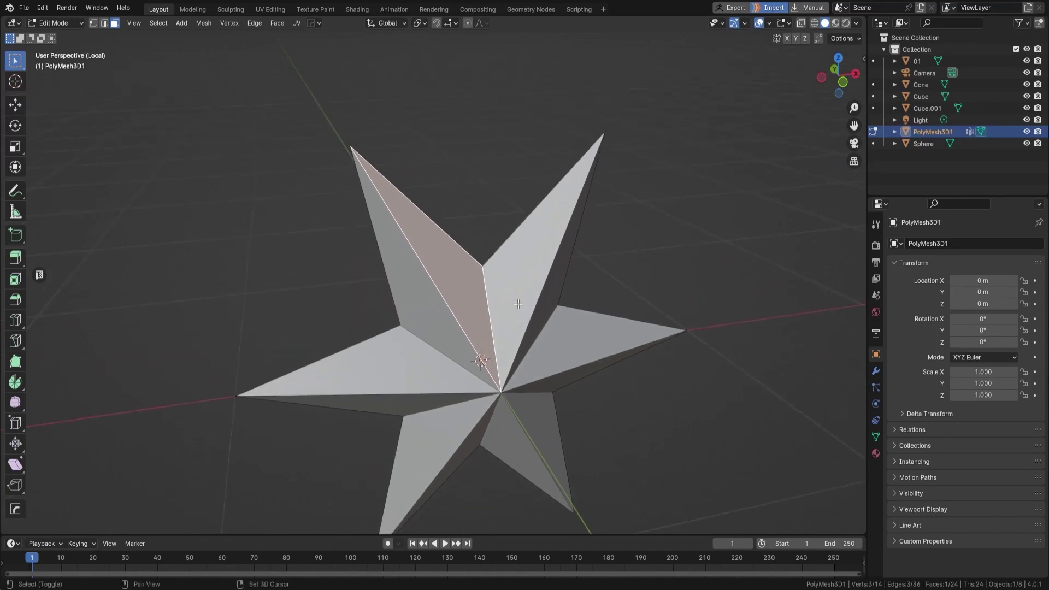
scroll(519, 303, "up", 3)
Inset the chosen face twice, recessing the inner face with negative depth.
key("i")
left_click(504, 294)
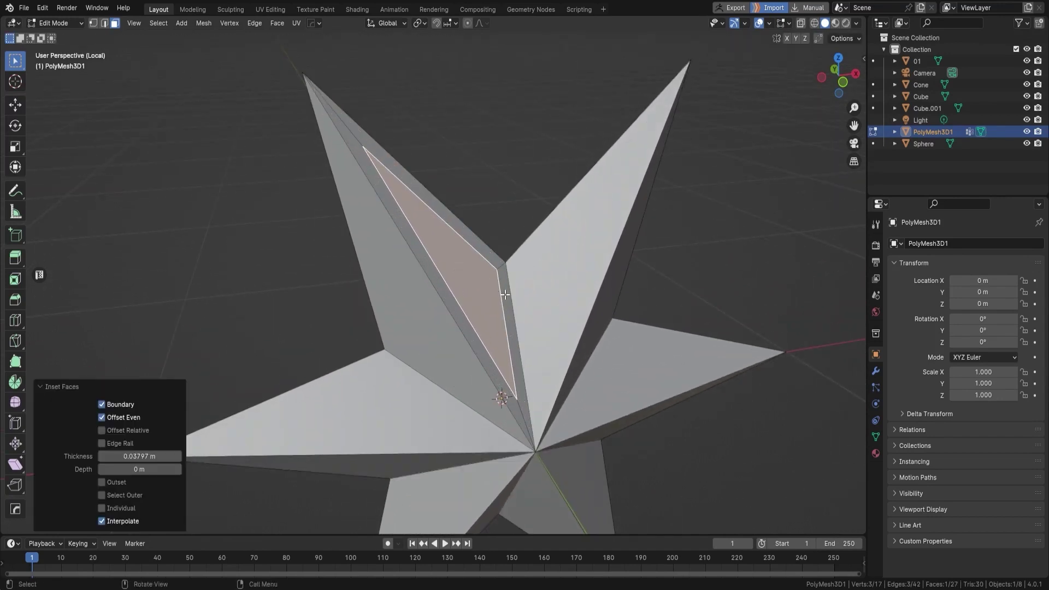
key("i")
left_click(505, 295)
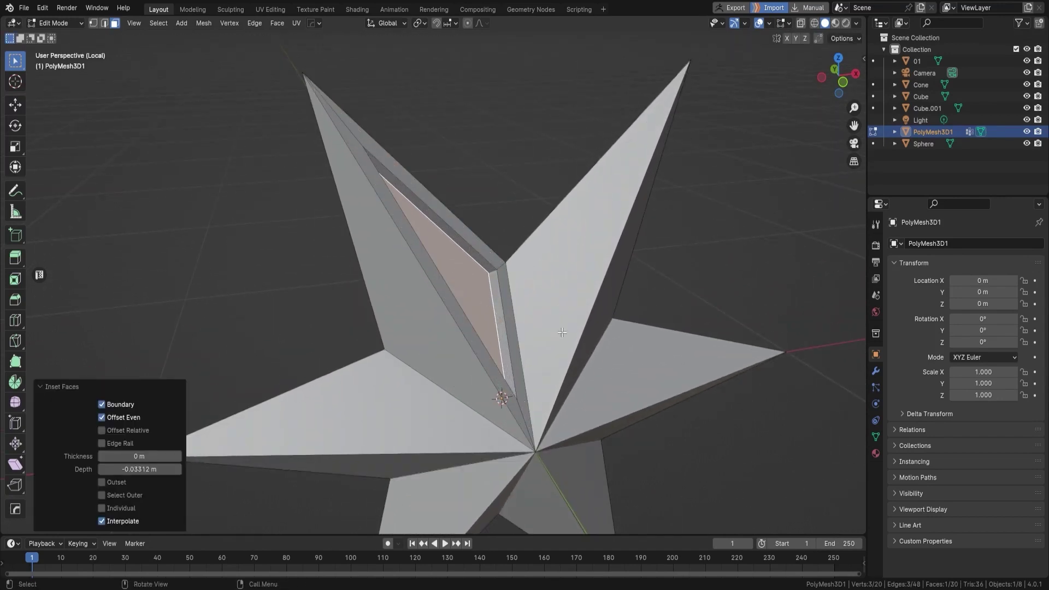
middle_click_drag(505, 296, 512, 349)
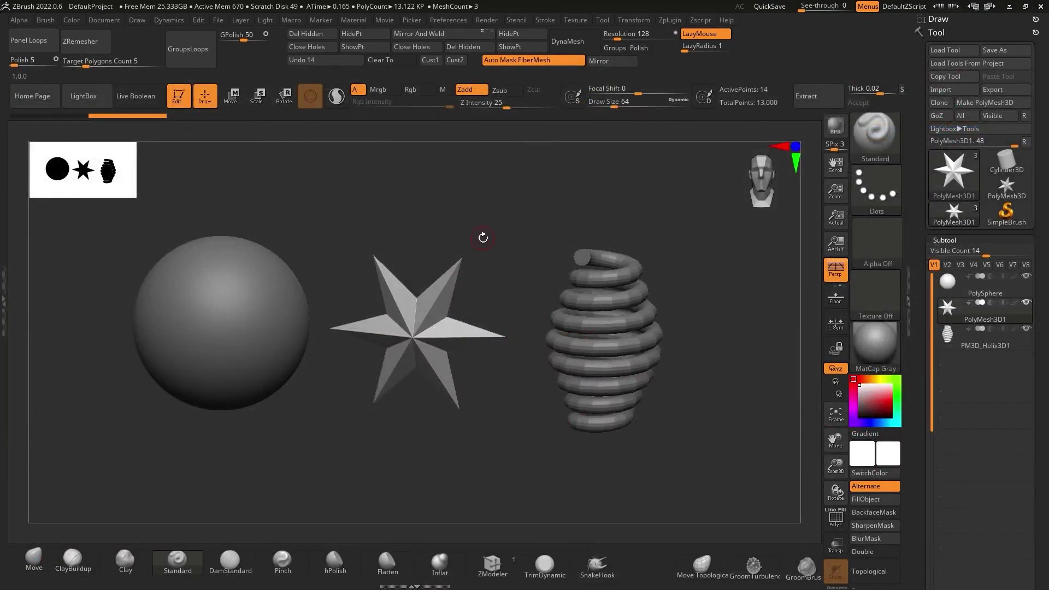
Rotate the model, then toggle the PM3D_Helix3D1 subtool's visibility off and back on.
mouse_move(508, 211)
left_mouse_down()
mouse_move(482, 282)
mouse_move(499, 277)
mouse_move(475, 274)
left_mouse_up()
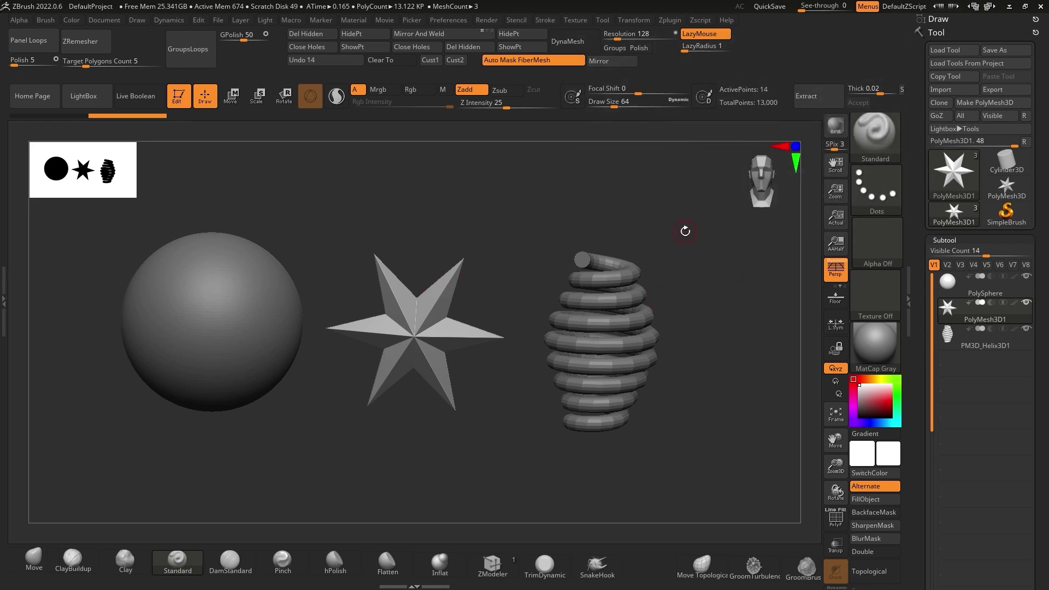
left_click_drag(684, 230, 665, 248)
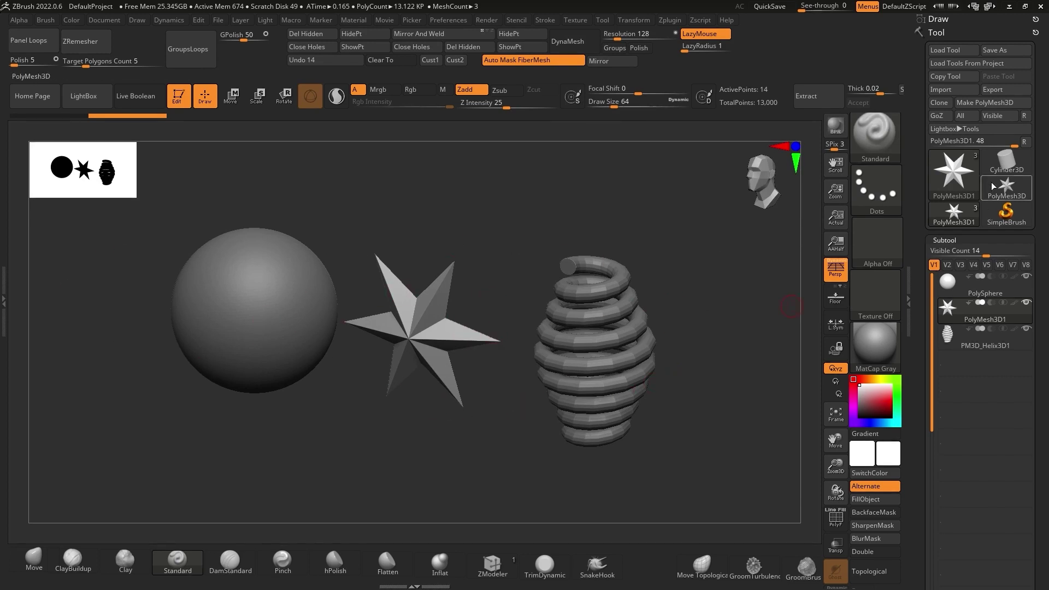
left_click(1027, 329)
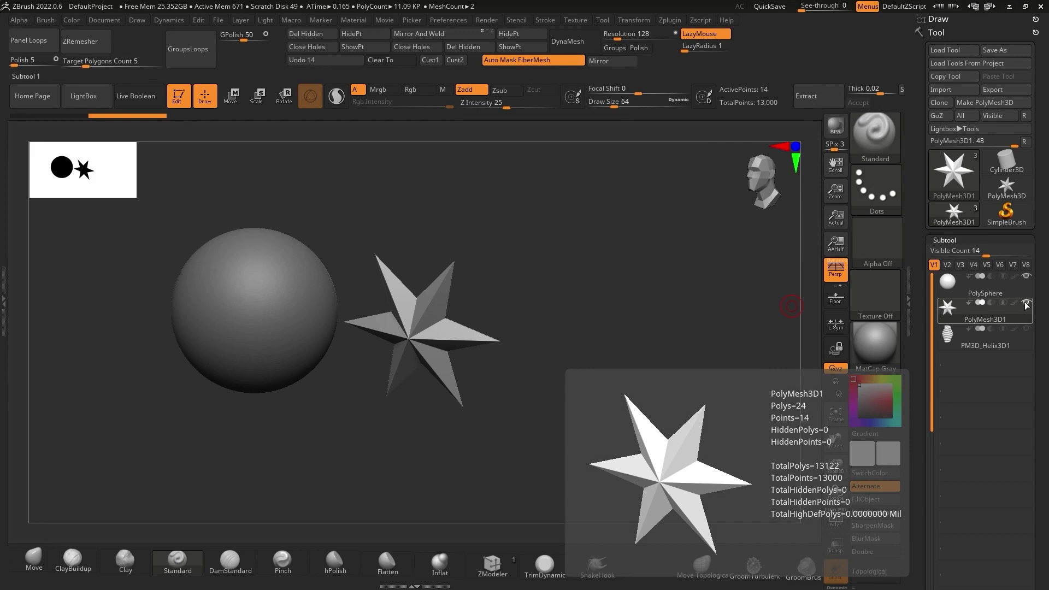
left_click(1026, 329)
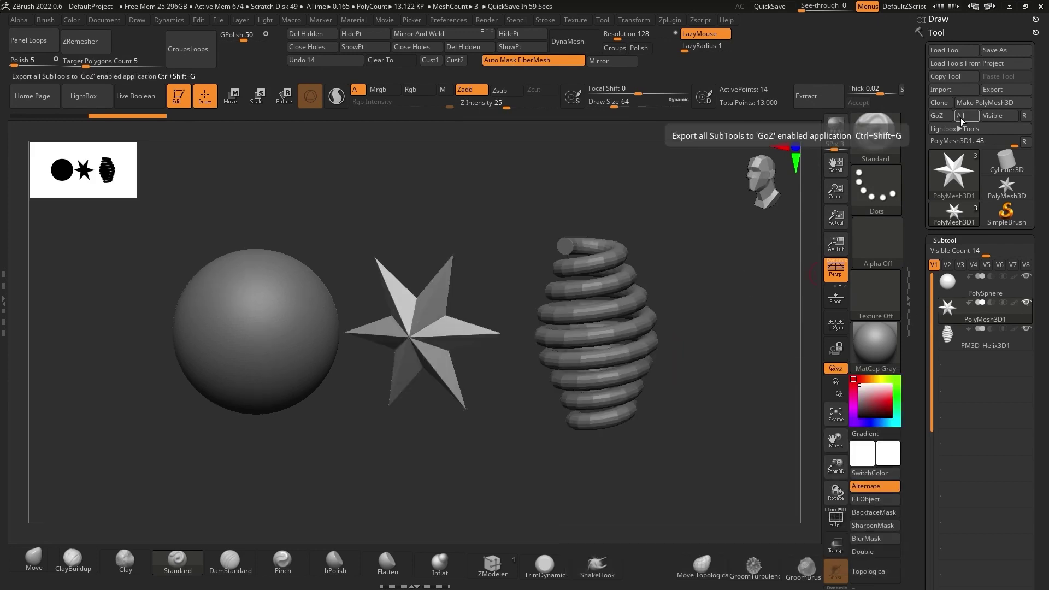
Send all subtools with GoZ All and inspect the sphere, star and helix in Blender.
left_click(962, 117)
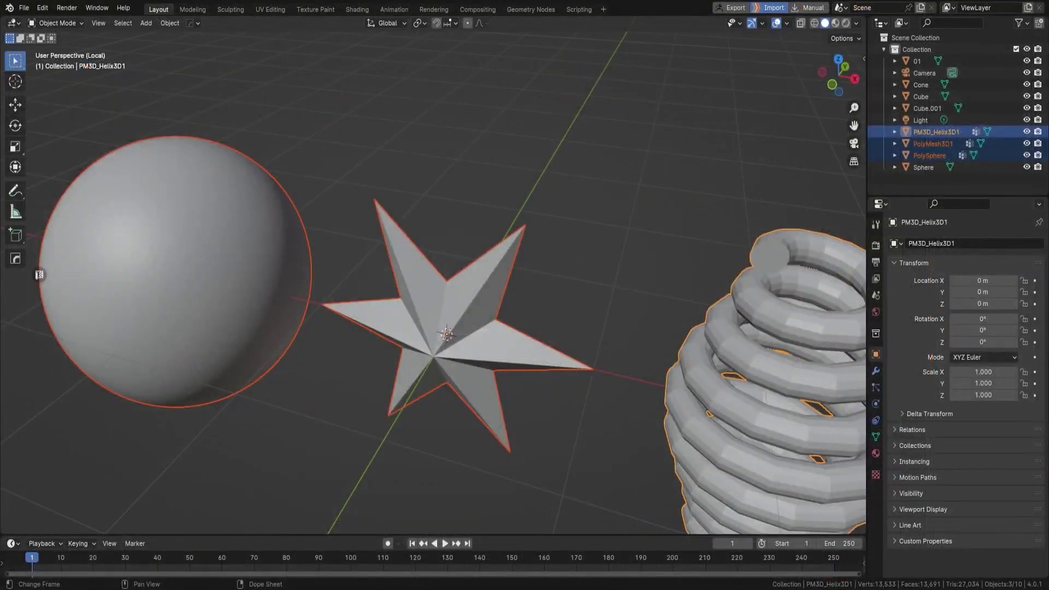
scroll(497, 320, "down", 5)
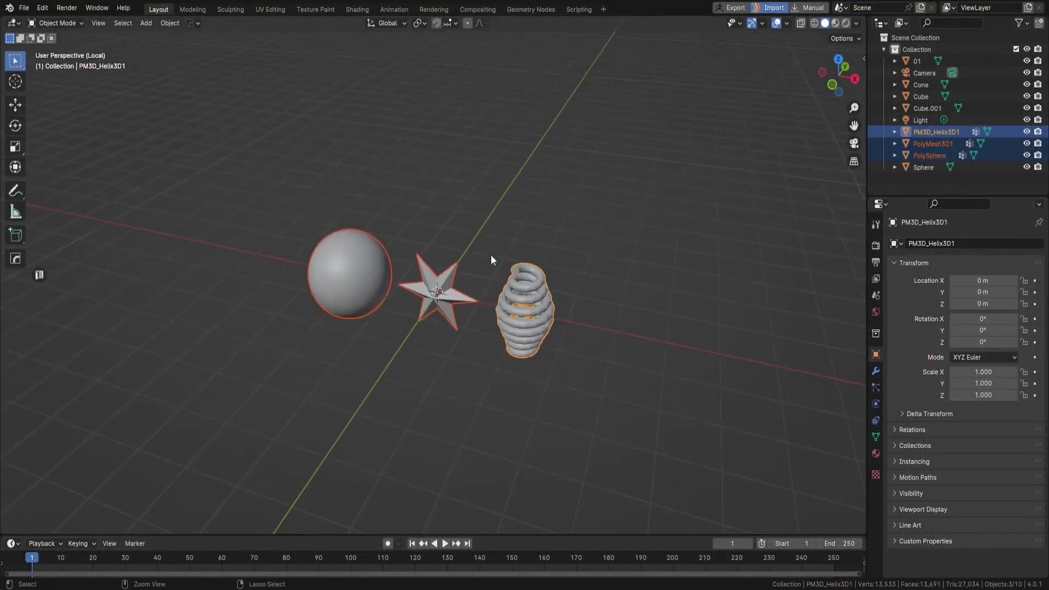
mouse_move(491, 255)
middle_mouse_down()
mouse_move(515, 279)
mouse_move(528, 248)
mouse_move(505, 247)
middle_mouse_up()
scroll(518, 217, "up", 3)
scroll(533, 248, "up", 2)
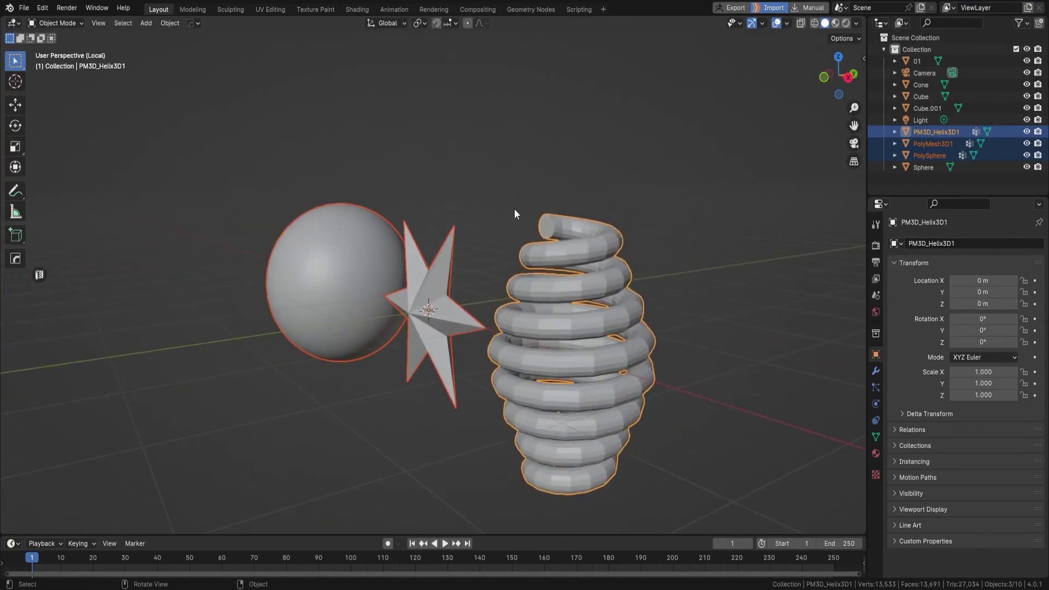
middle_click_drag(513, 209, 552, 186)
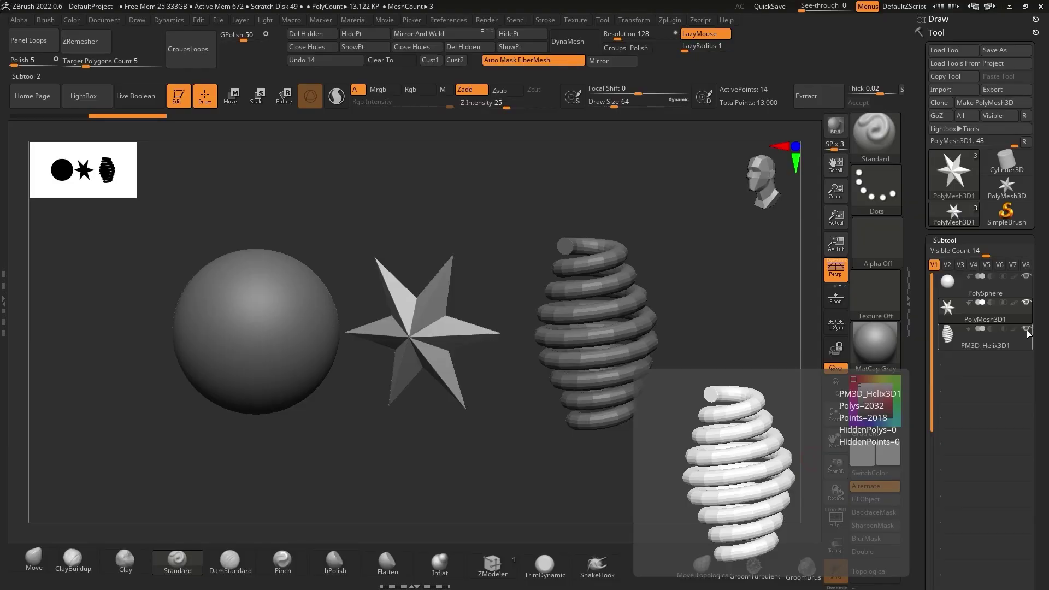
Hide PM3D_Helix3D1 and use GoZ Visible to send just the sphere and star.
left_click(1027, 329)
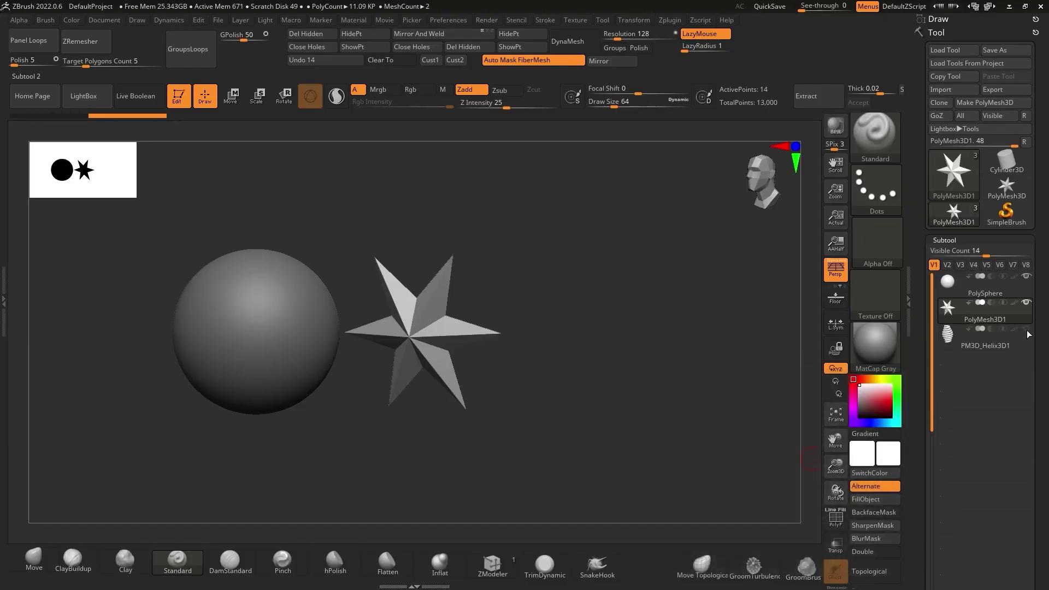
left_click_drag(523, 277, 527, 296, "shift")
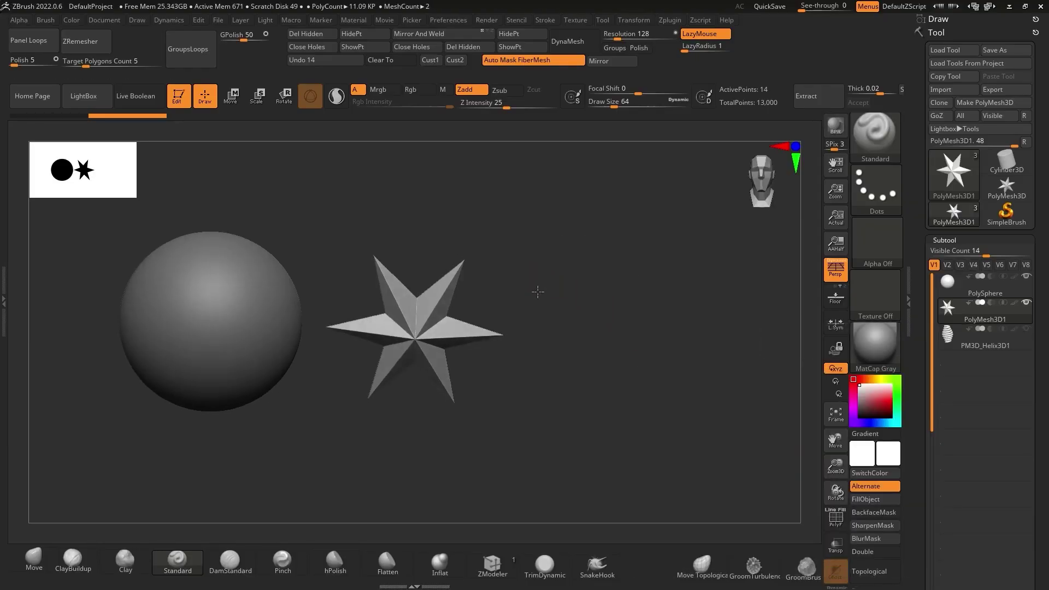
left_click(989, 116)
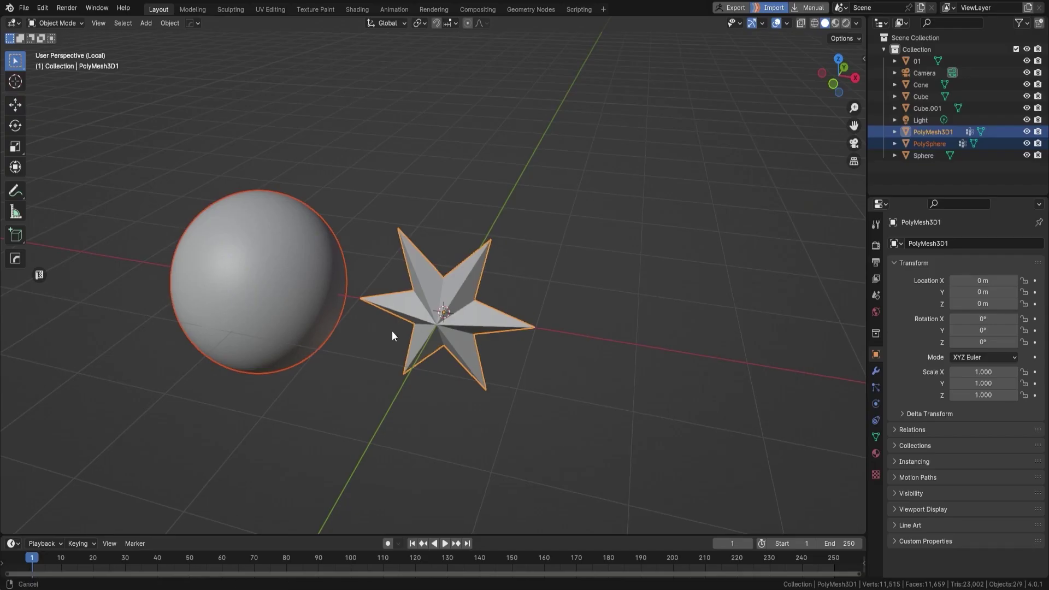
middle_click_drag(392, 330, 461, 327, "shift")
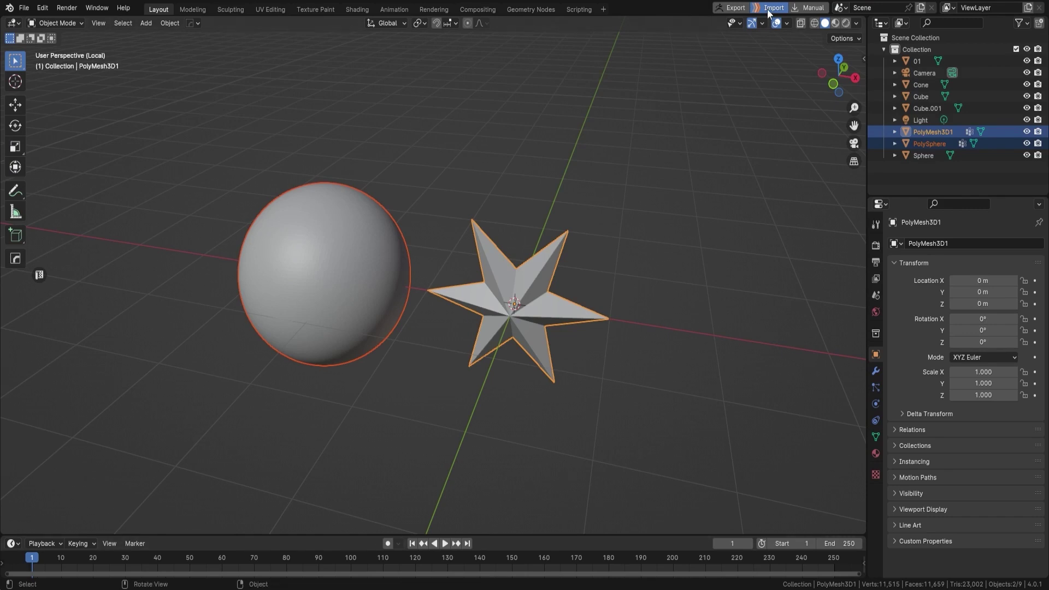
Select only the stacked-box Cube.001 and export it to ZBrush with GoZ.
middle_click_drag(649, 343, 754, 245)
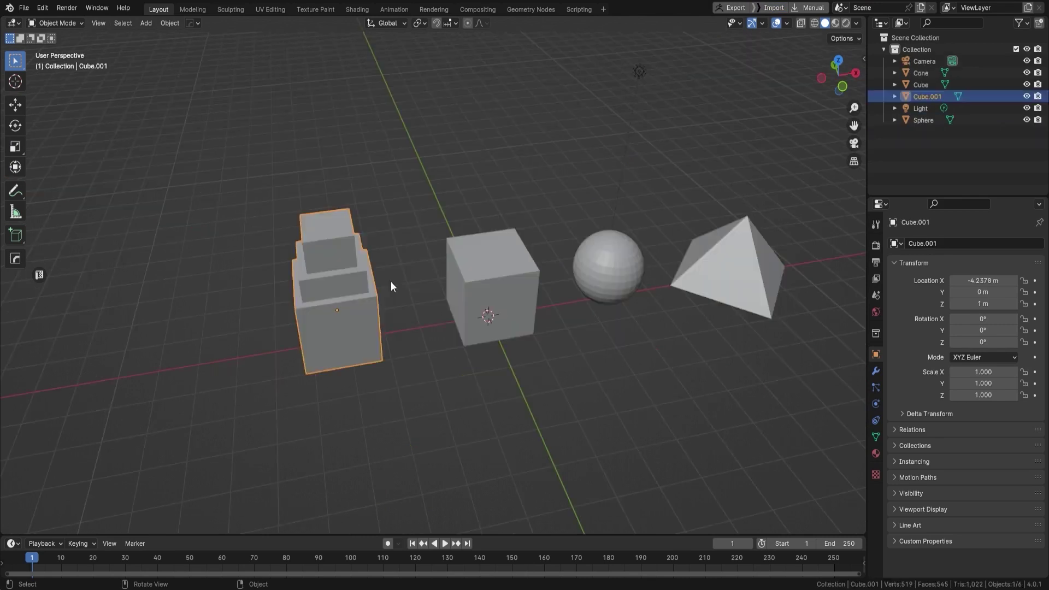
left_click(383, 282)
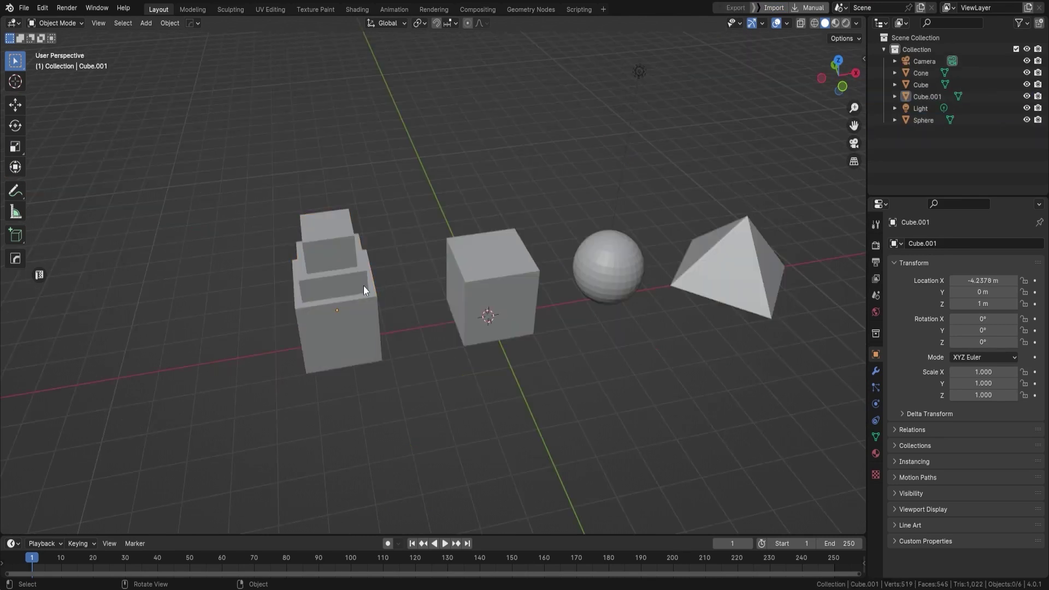
left_click(365, 320)
middle_click_drag(373, 314, 401, 358)
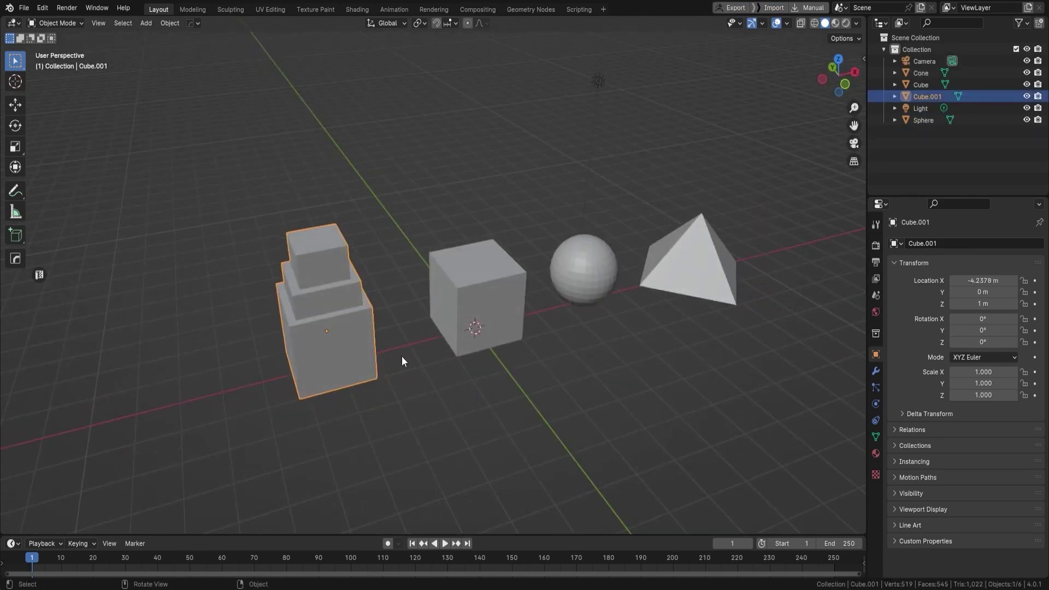
left_click(516, 286, "shift")
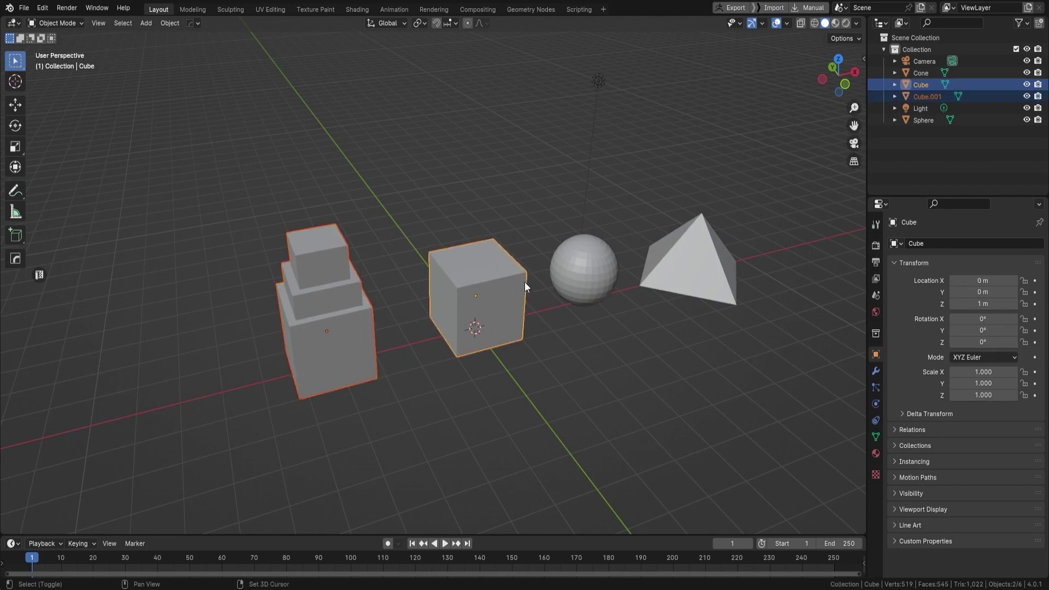
left_click(570, 270, "shift")
left_click(666, 270, "shift")
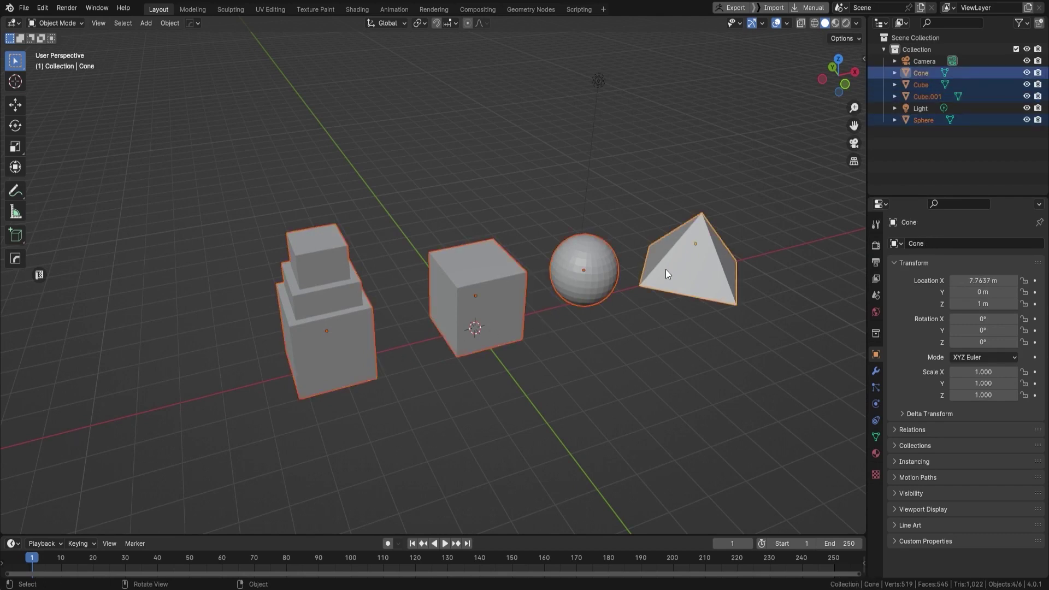
left_click(438, 392)
left_click(364, 314)
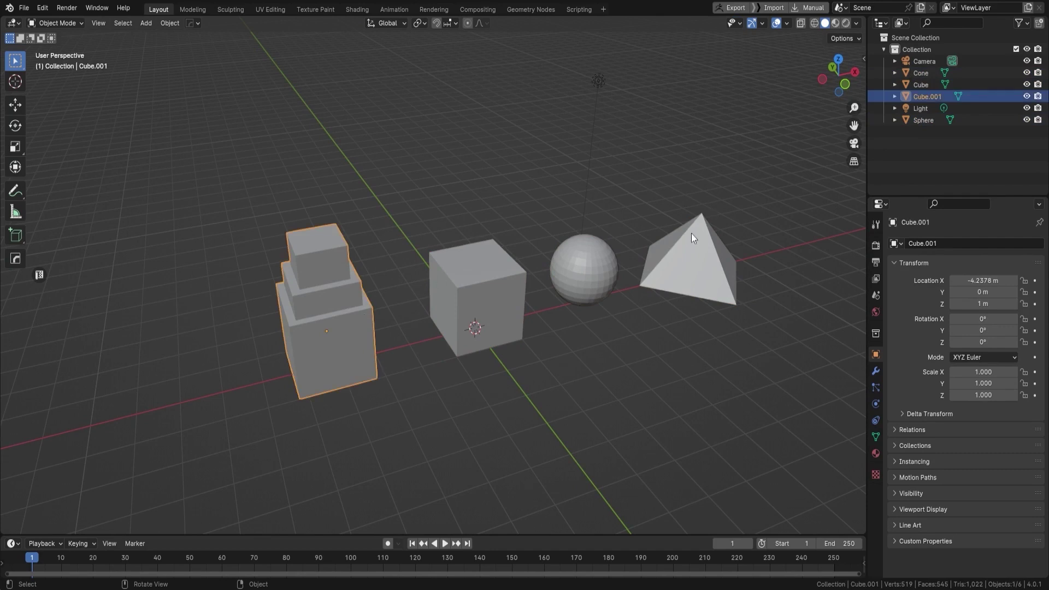
left_click(727, 11)
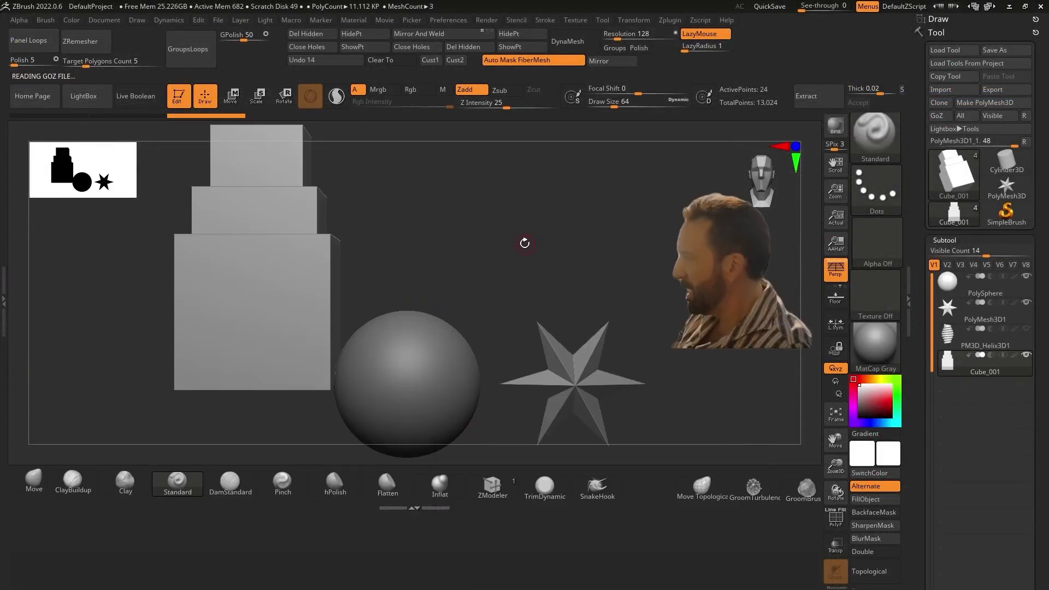
Rotate and tilt the ZBrush canvas to inspect Cube_001 beside the sphere and star.
left_click_drag(509, 237, 678, 361)
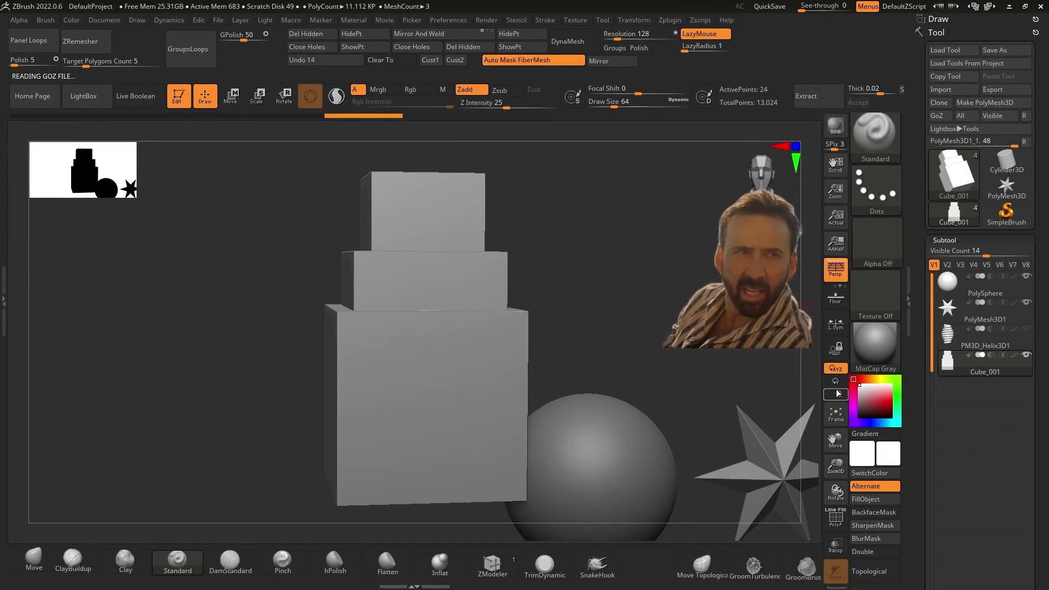
mouse_move(555, 277)
left_mouse_down()
mouse_move(574, 309)
mouse_move(557, 328)
left_mouse_up()
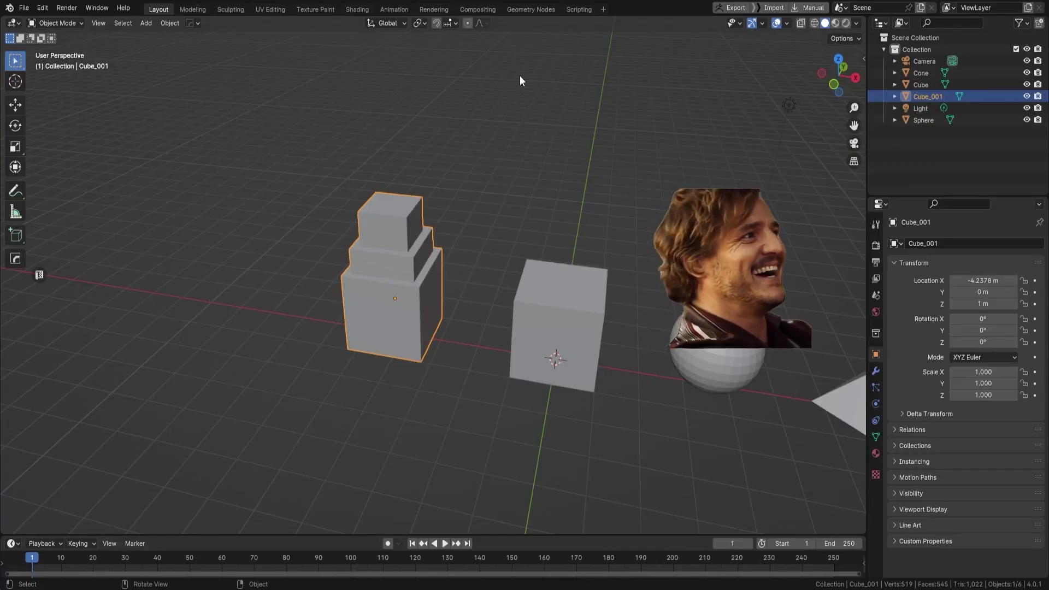
Add Cube, Sphere and Cone to the stacked-box selection and GoZ-export all four to ZBrush.
middle_click_drag(565, 302, 625, 333)
left_click(576, 264, "shift")
left_click(618, 215, "shift")
left_click(709, 193, "shift")
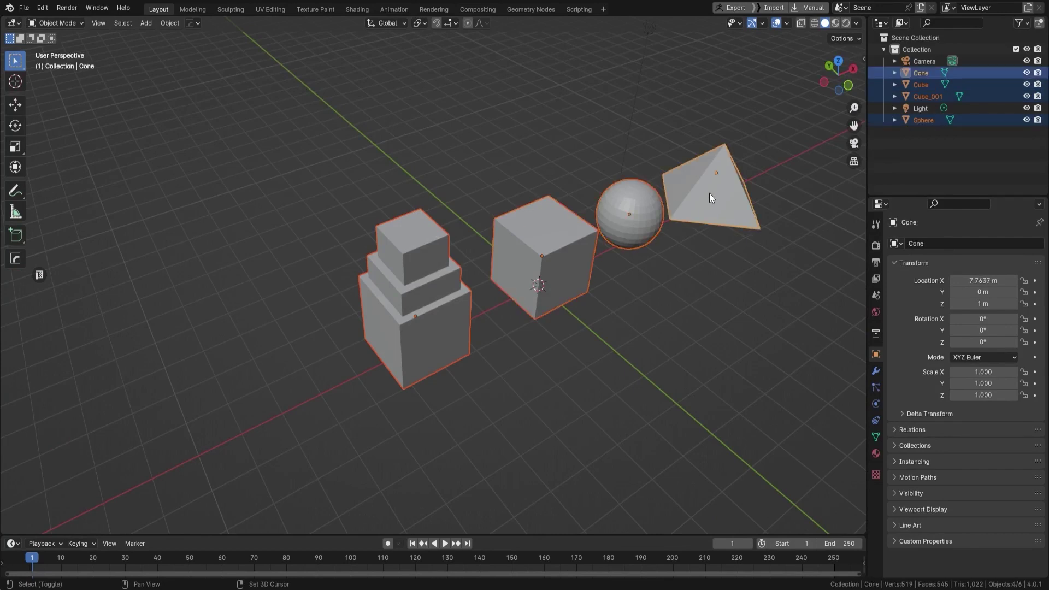
middle_click_drag(691, 219, 648, 235)
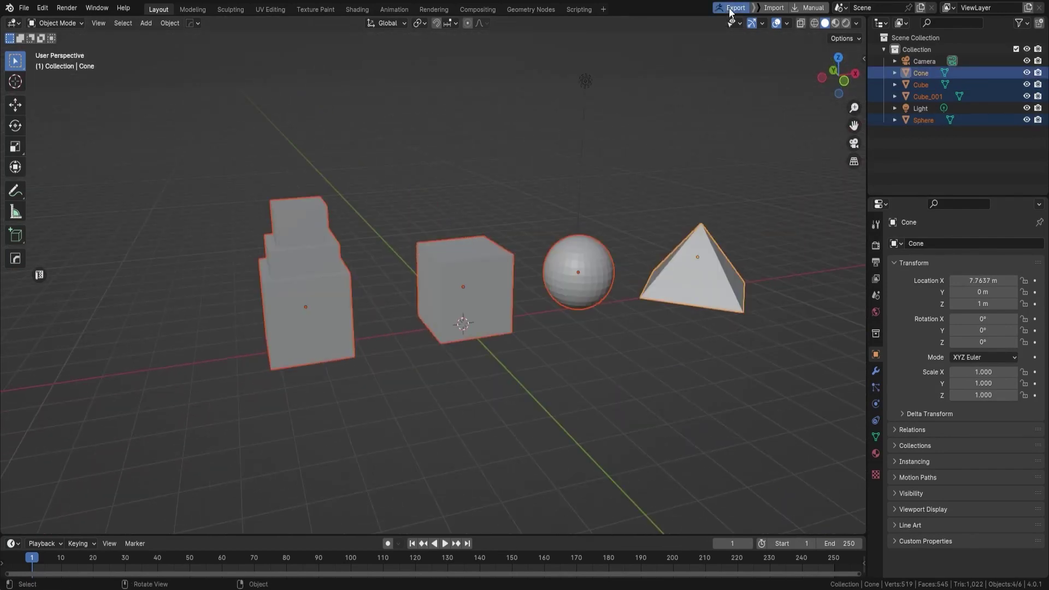
left_click(730, 9)
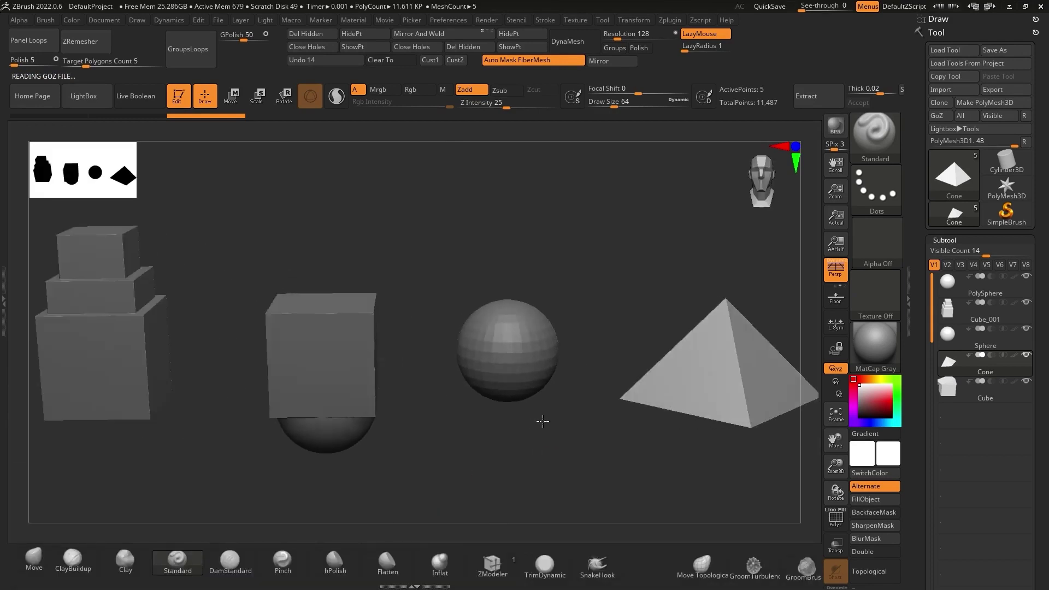
Rotate the ZBrush canvas to inspect the new subtools Cube_001, Cube, Sphere and Cone.
mouse_move(543, 421)
left_mouse_down()
mouse_move(504, 429)
mouse_move(556, 438)
left_mouse_up()
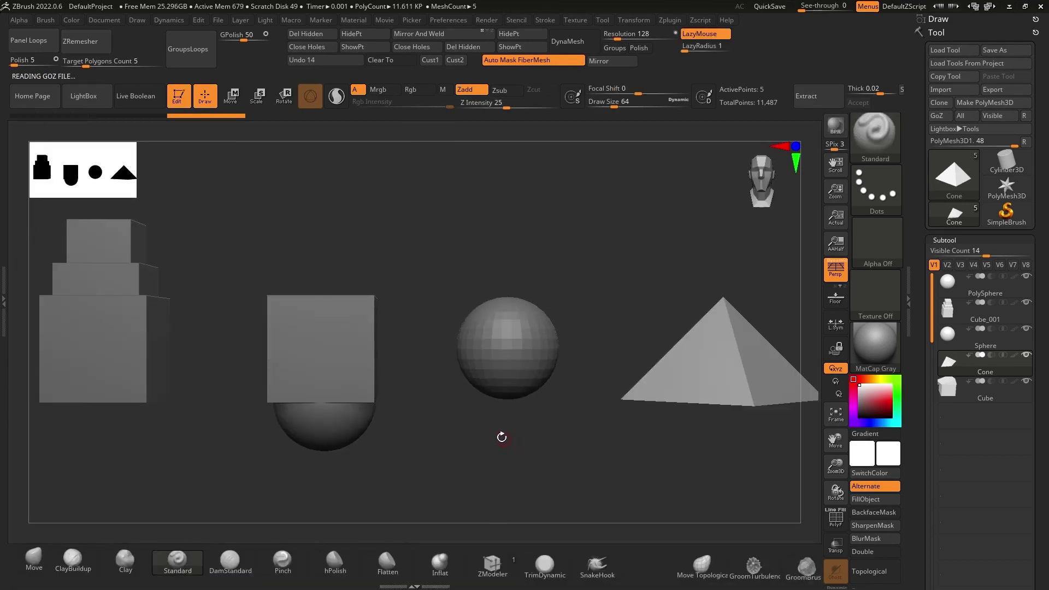
left_click_drag(424, 391, 437, 414)
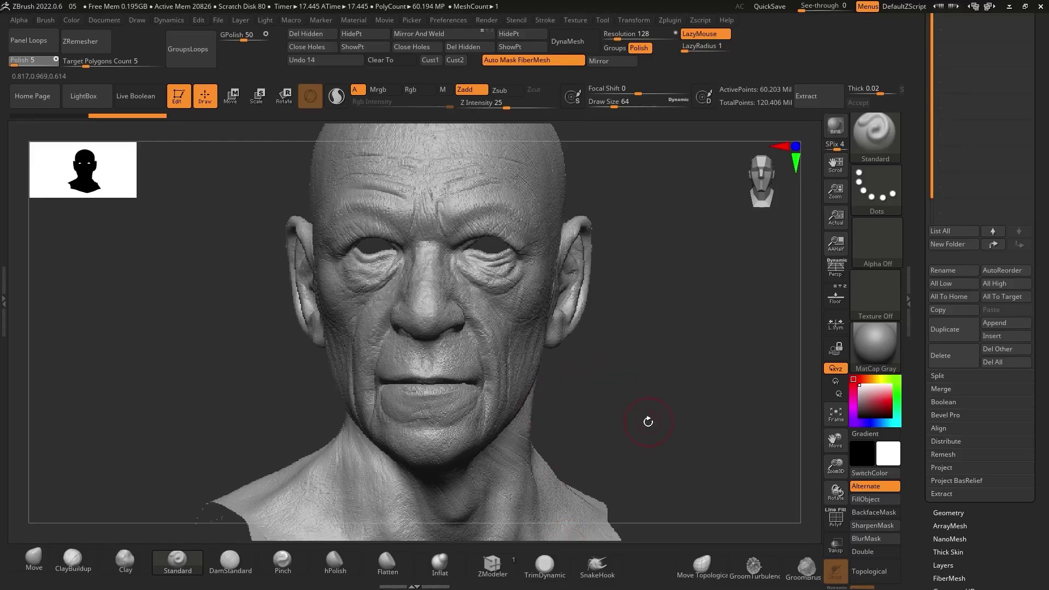
Turn the head sculpt from three-quarter view to profile, then zoom close on the face.
left_click_drag(646, 421, 664, 405)
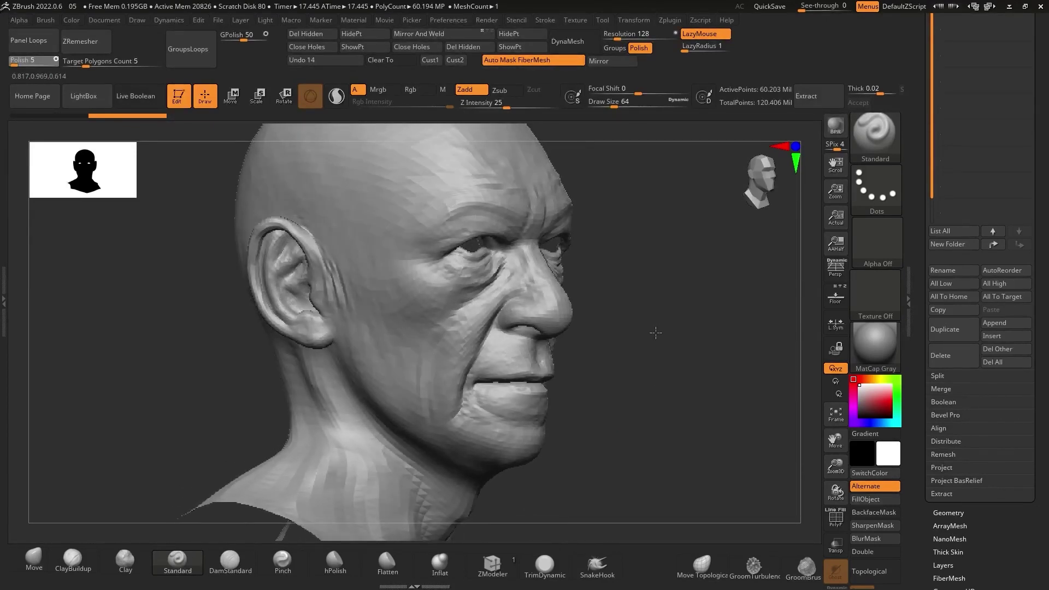
mouse_move(646, 339)
left_mouse_down()
mouse_move(639, 356)
mouse_move(510, 356)
left_mouse_up()
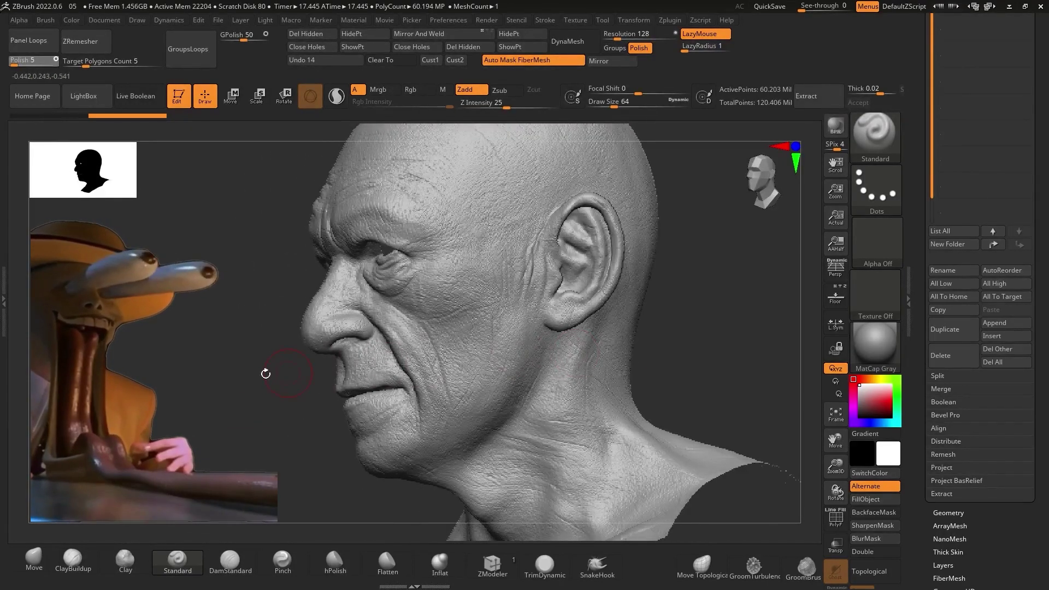
mouse_move(240, 381)
left_mouse_down("alt")
mouse_move(246, 440)
mouse_move(216, 481)
mouse_move(172, 404)
mouse_move(539, 445)
left_mouse_up("alt")
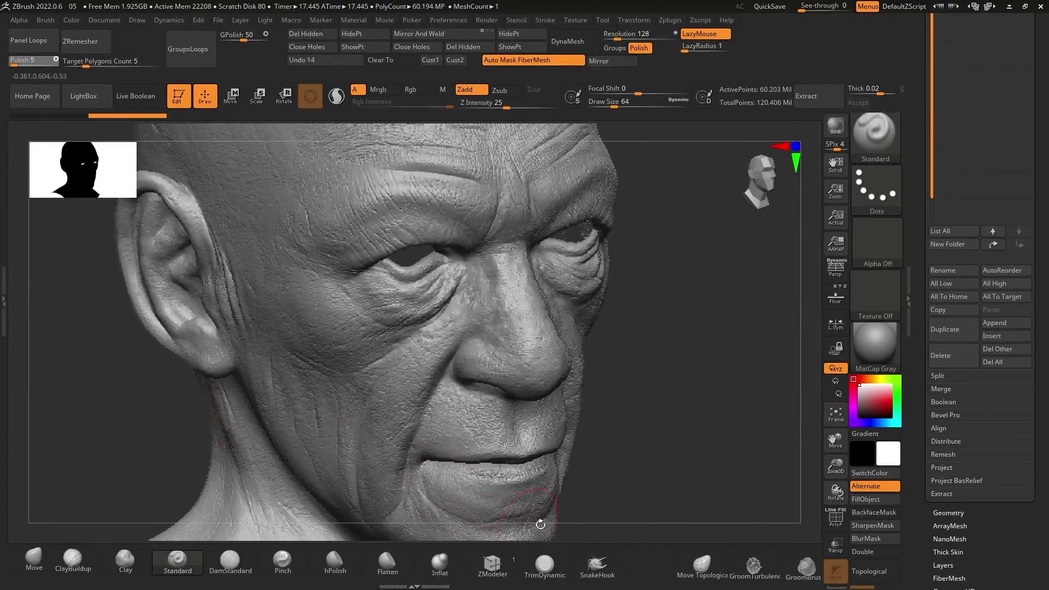
key("super")
Switch from ZBrush to Blender showing the 02.blend head model.
left_click(722, 581)
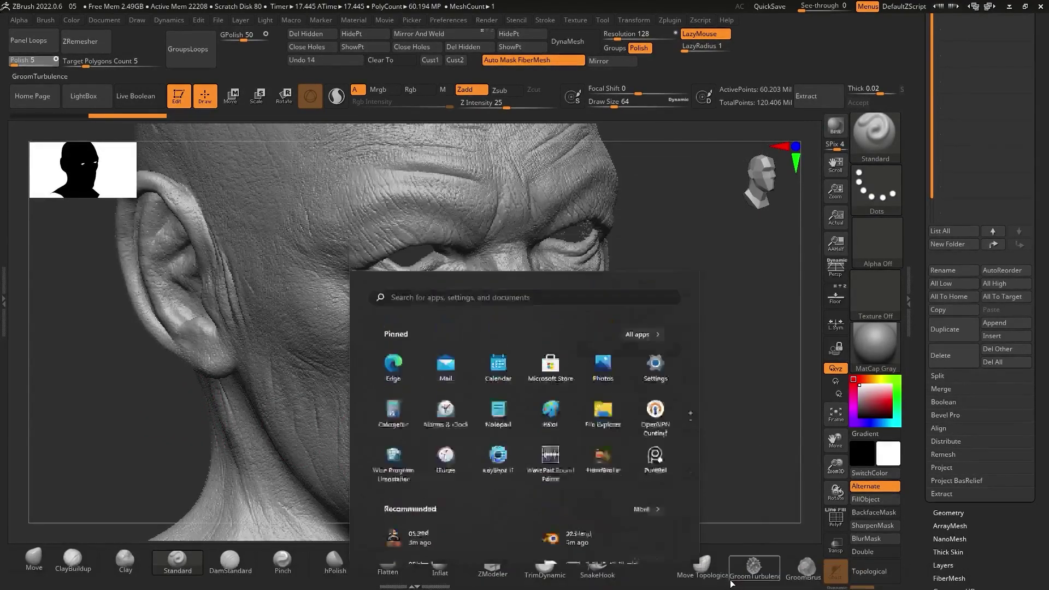
key("super")
left_click(791, 577)
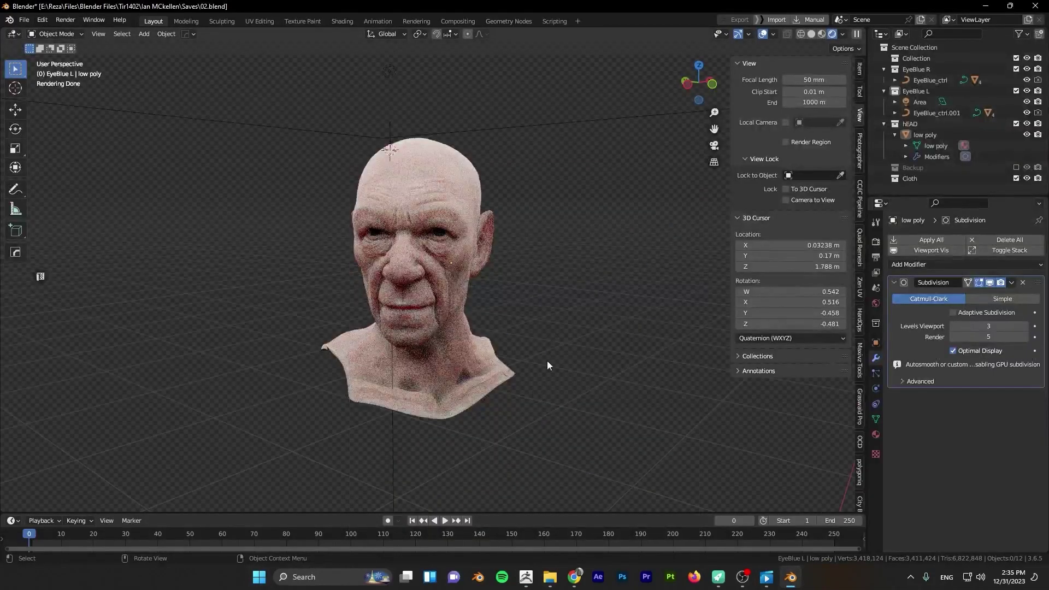
Orbit the rendered skin-shaded head until its face looks toward the viewer.
middle_click_drag(549, 326, 612, 327)
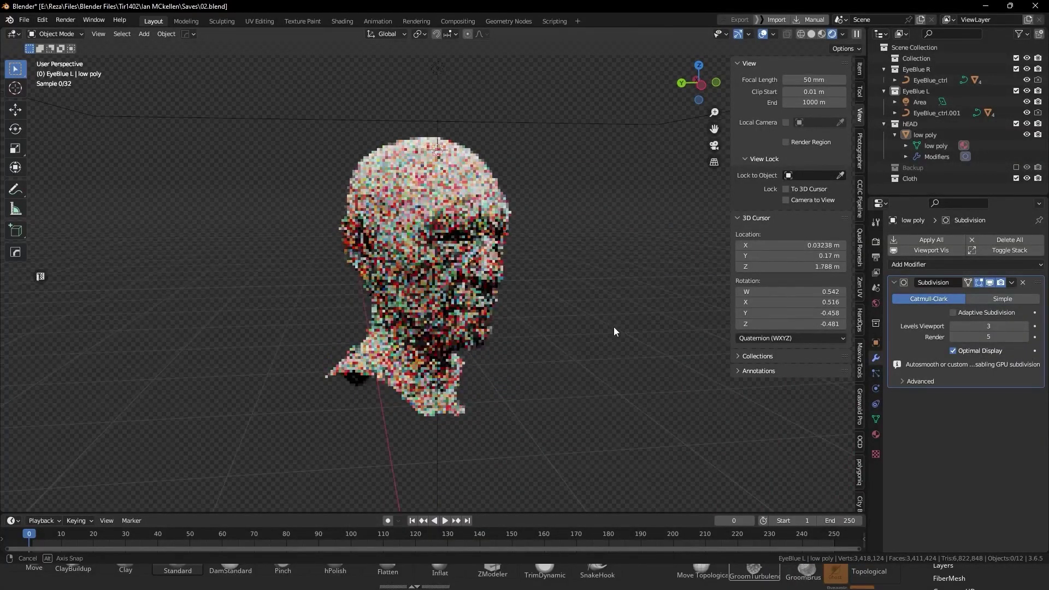
mouse_move(611, 329)
middle_mouse_down()
mouse_move(599, 313)
mouse_move(596, 333)
middle_mouse_up()
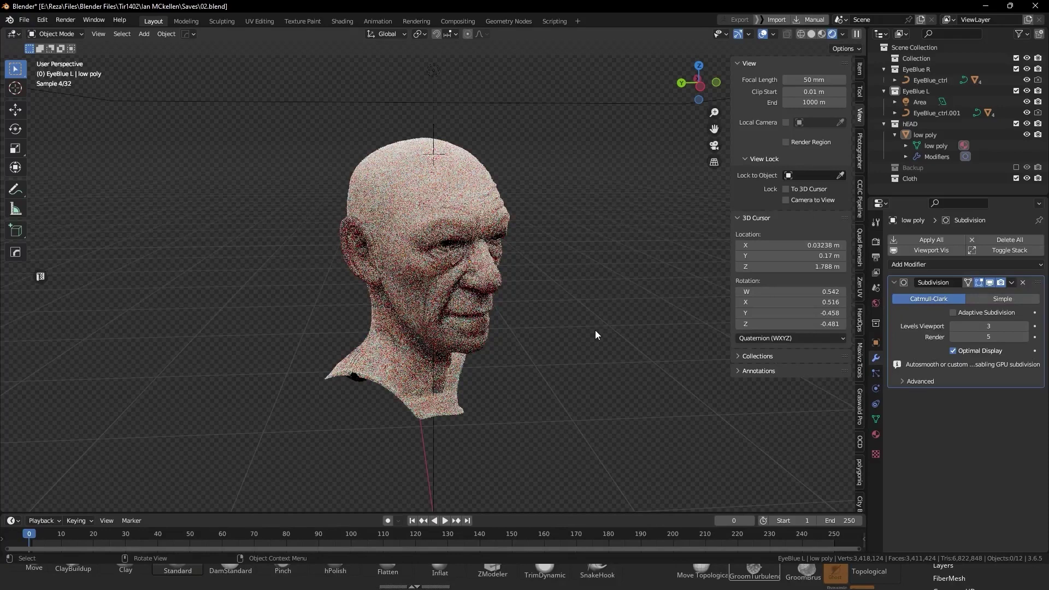
middle_click_drag(596, 330, 592, 313)
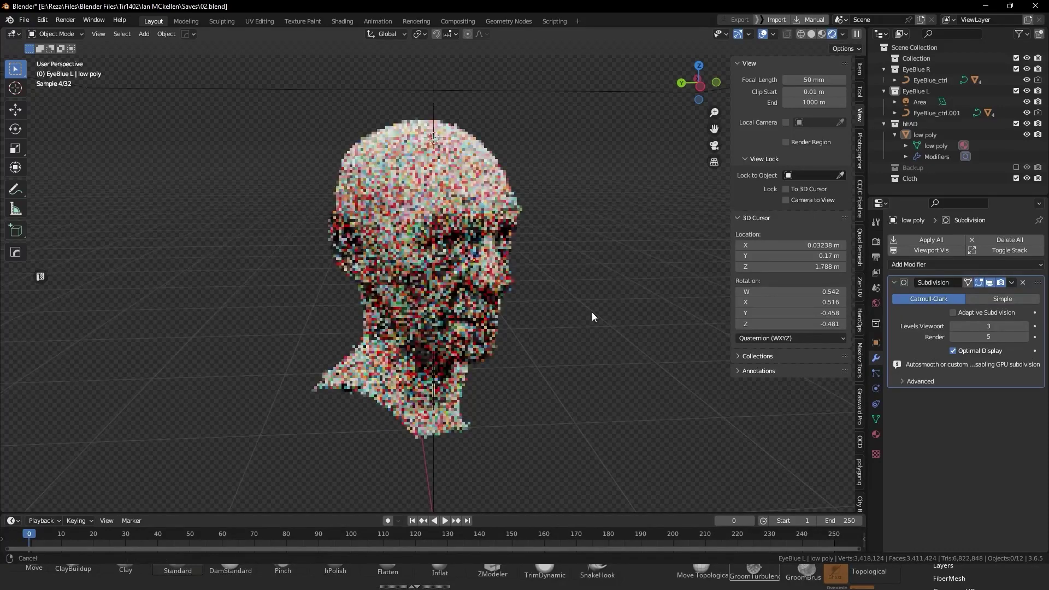